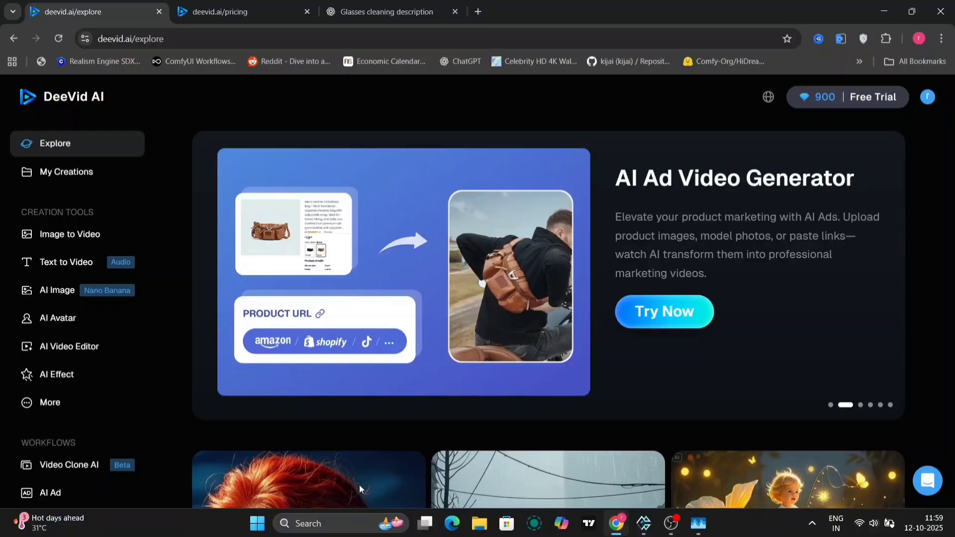
Browse the Explore gallery and open the smiling woman's video details.
scroll(432, 334, down, 6)
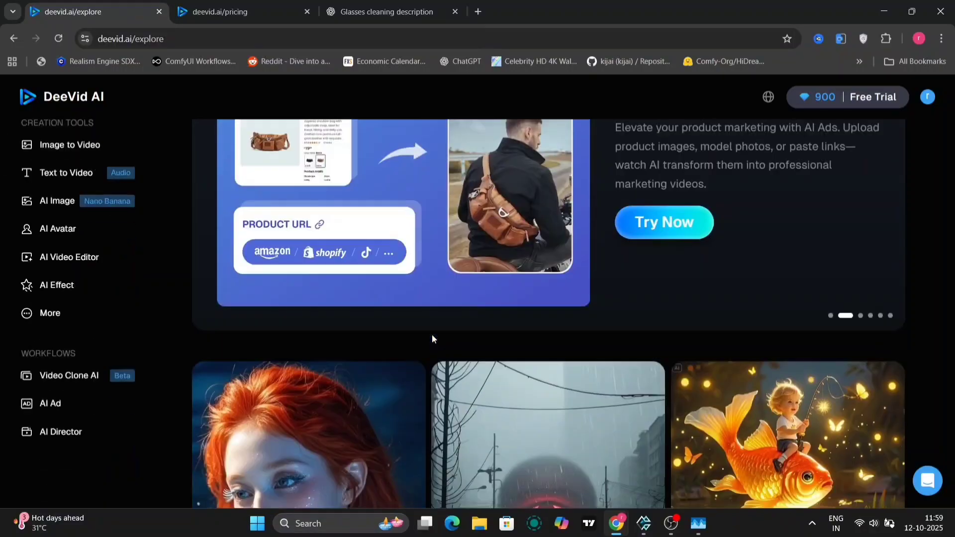
scroll(432, 334, down, 5)
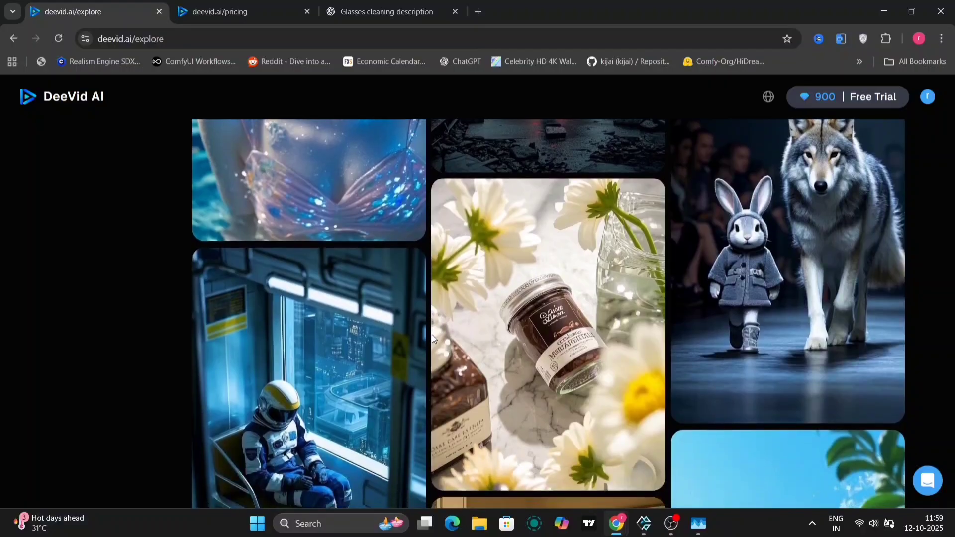
scroll(438, 347, down, 4)
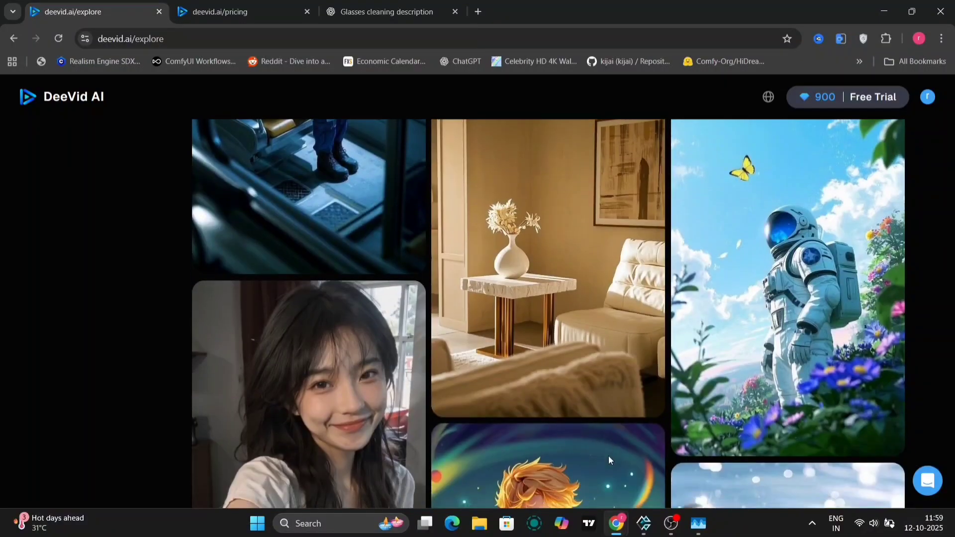
scroll(315, 374, down, 5)
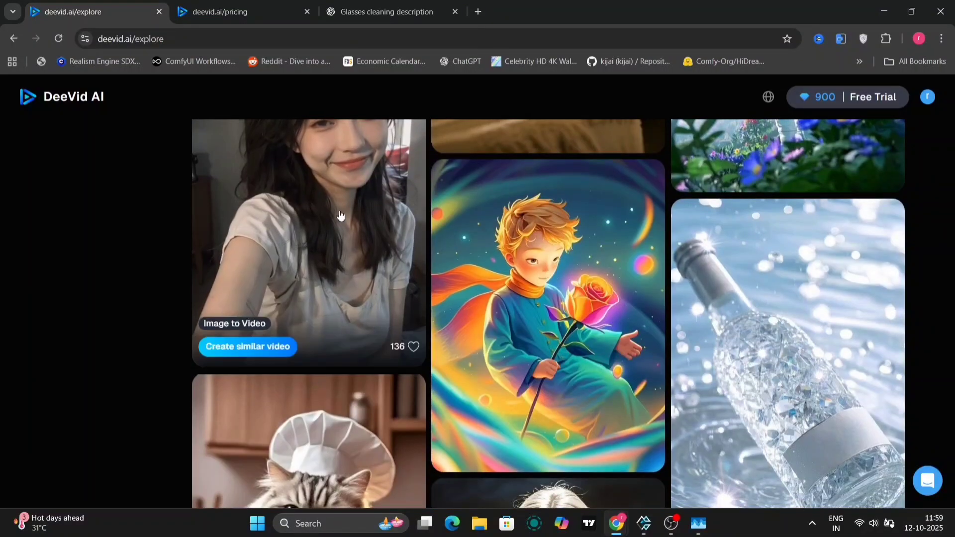
scroll(339, 213, up, 2)
click(305, 275)
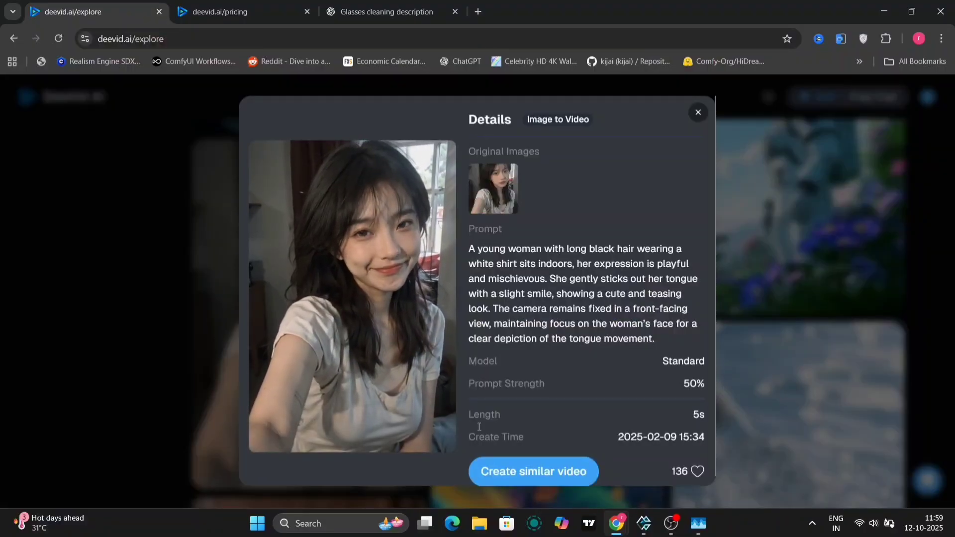
Start a similar video from the example and keep the Quality V2.0 model.
click(542, 480)
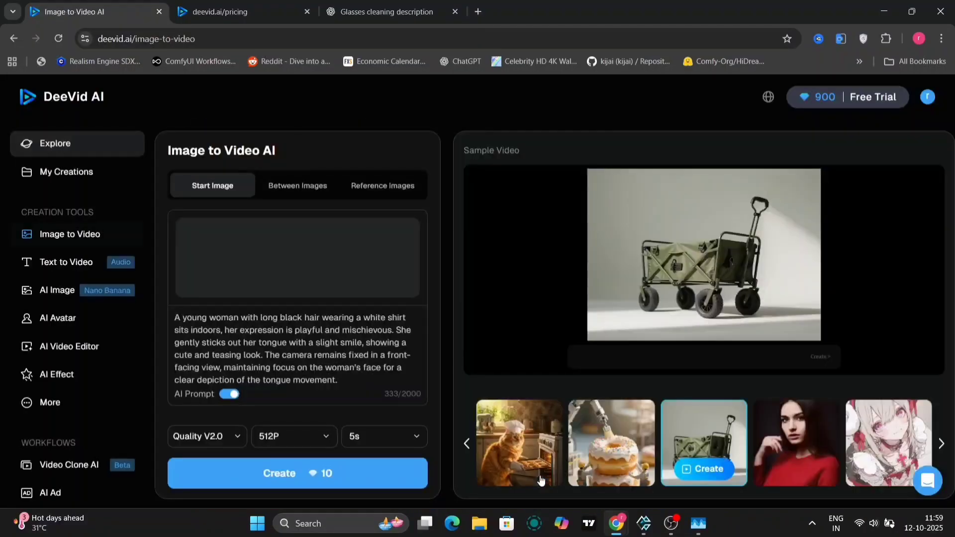
click(217, 446)
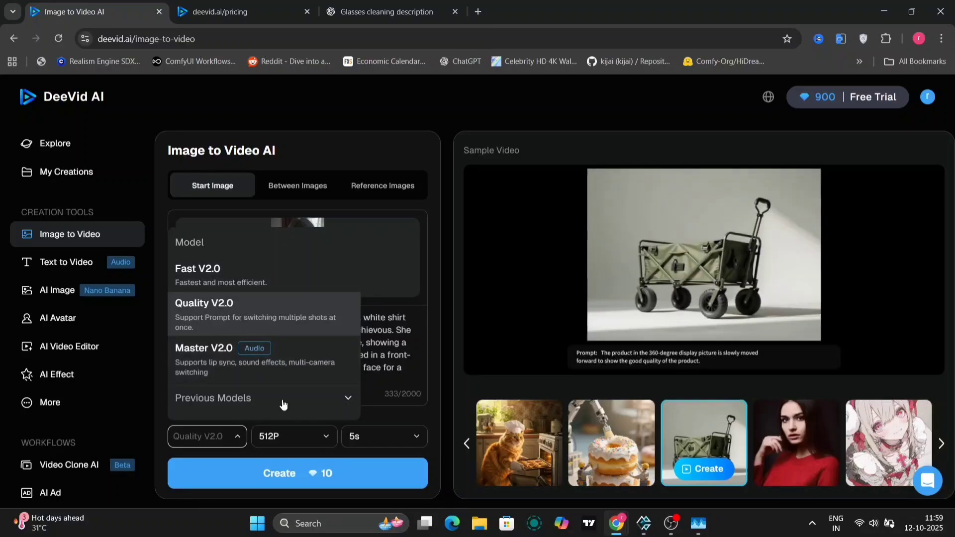
click(341, 405)
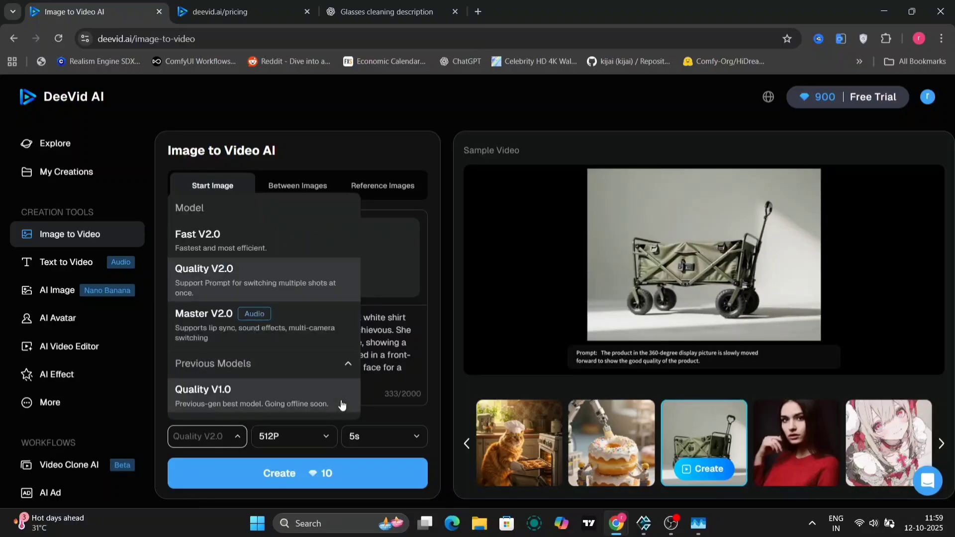
click(355, 365)
click(366, 364)
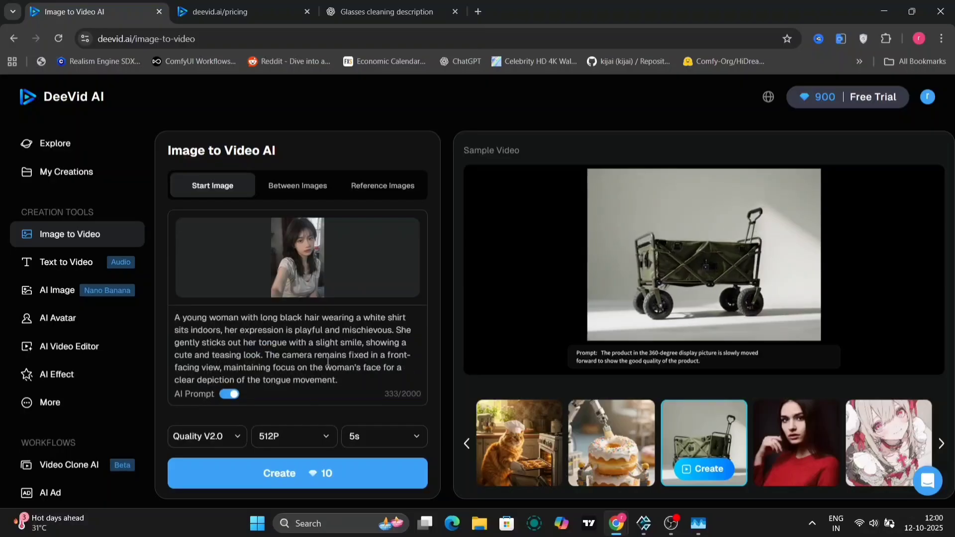
Set length to 10s and resolution to 720P, then generate the video.
click(371, 442)
click(395, 400)
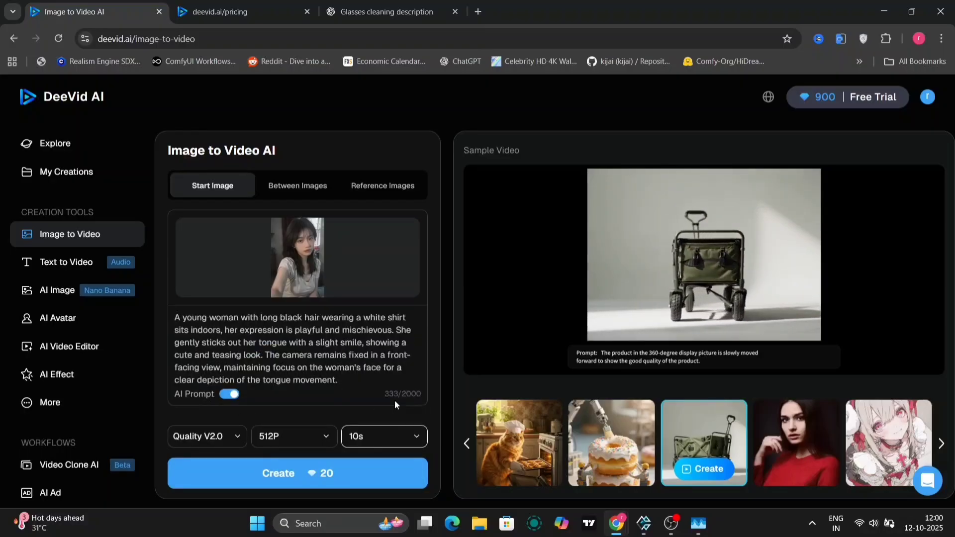
click(312, 447)
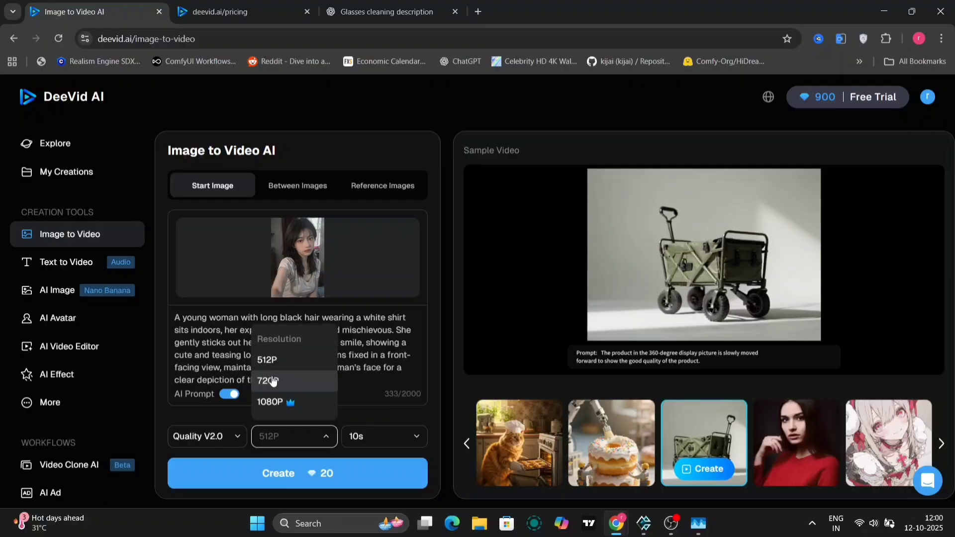
click(273, 378)
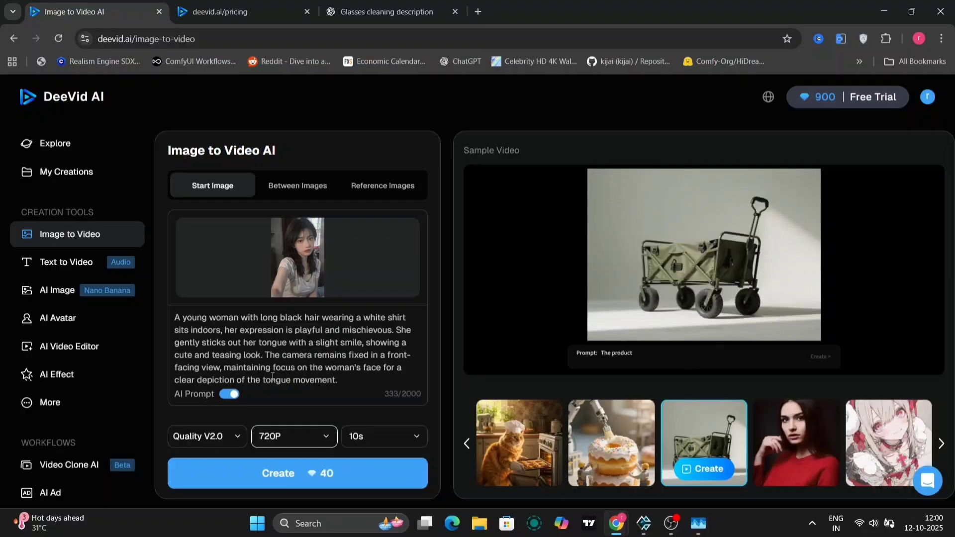
click(324, 433)
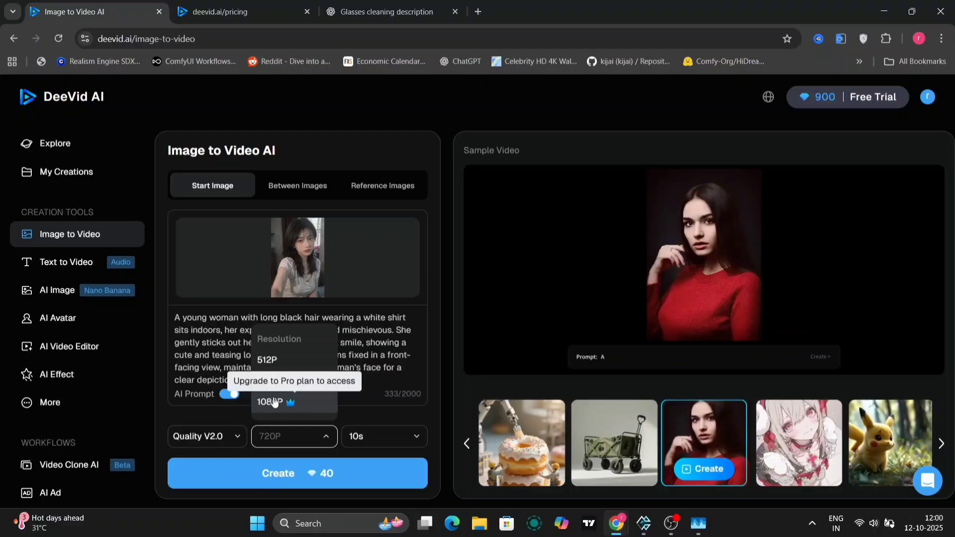
click(368, 472)
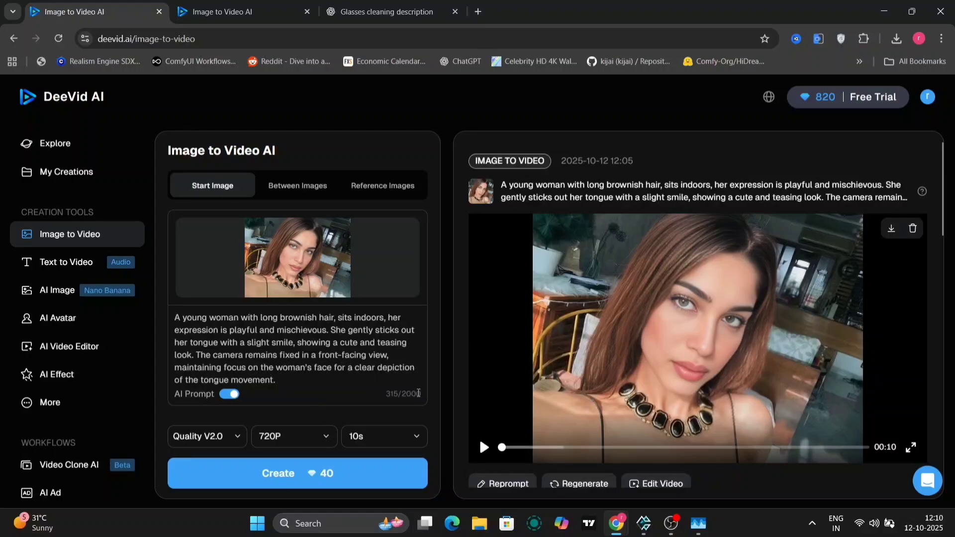
Watch the generated clip full screen, pause it, and open it in Edit Video.
scroll(419, 393, down, 1)
click(753, 241)
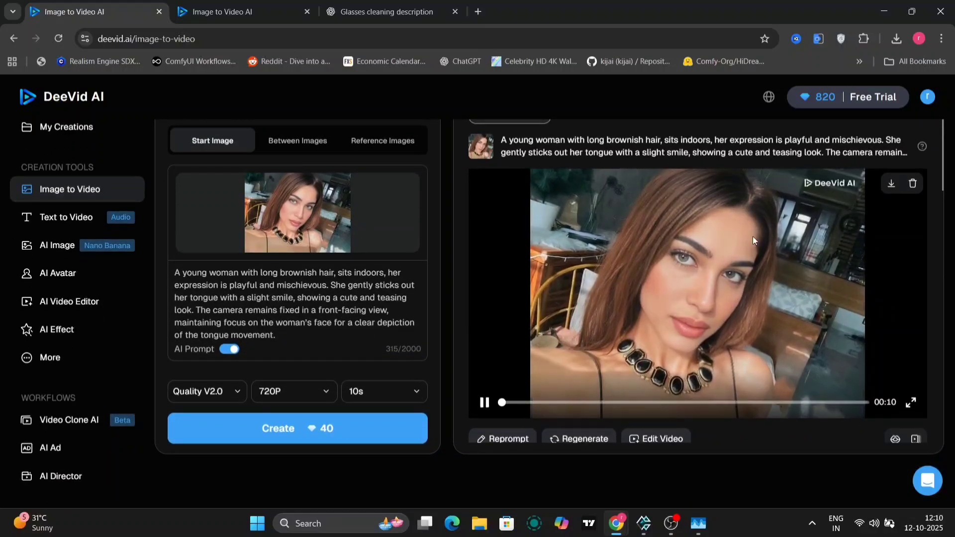
click(911, 402)
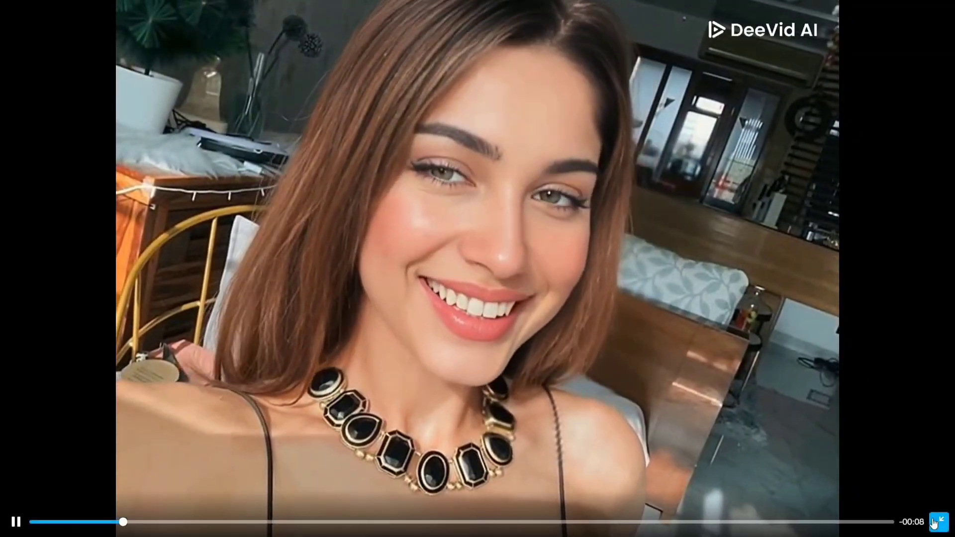
click(938, 522)
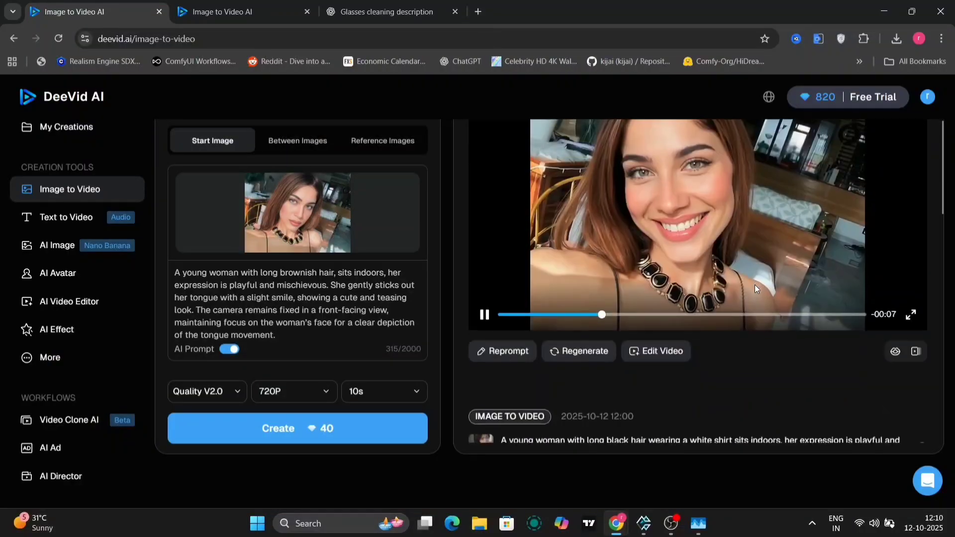
scroll(660, 343, up, 1)
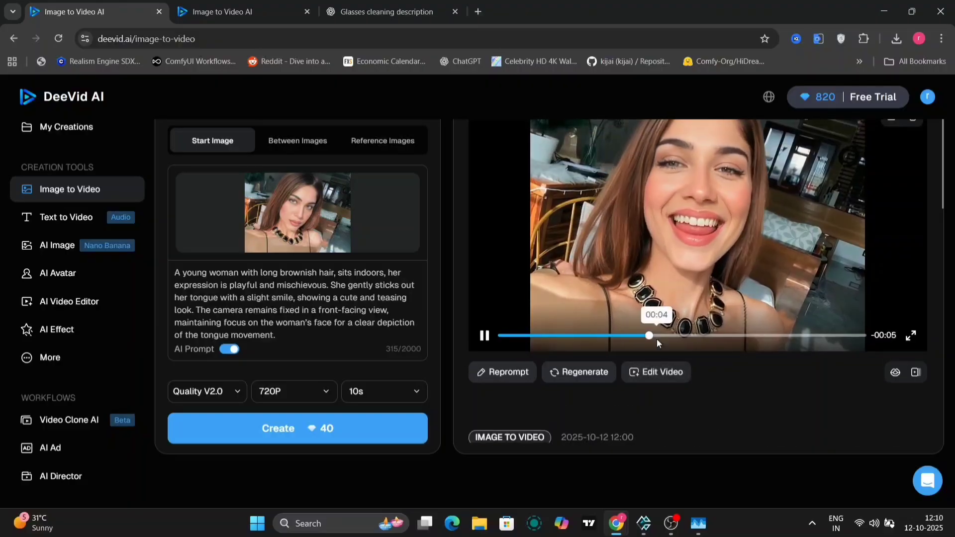
click(656, 342)
click(664, 373)
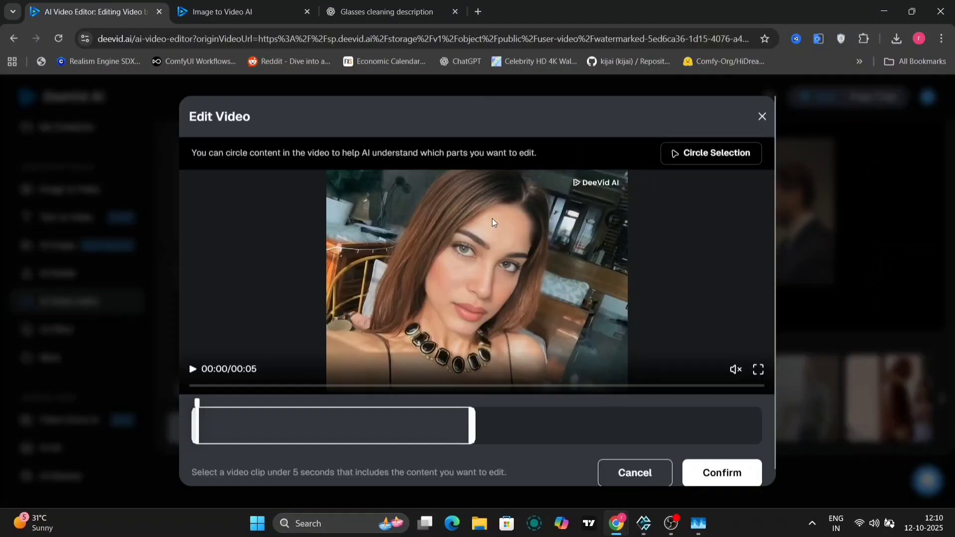
Shift and preview the clip's edit section, then cancel and return to Image to Video.
drag(401, 421, 473, 445)
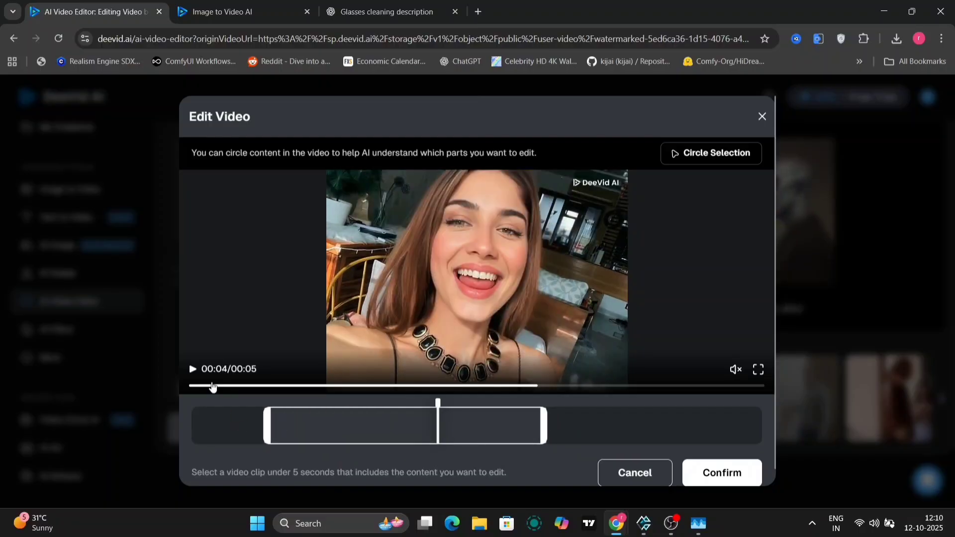
click(192, 371)
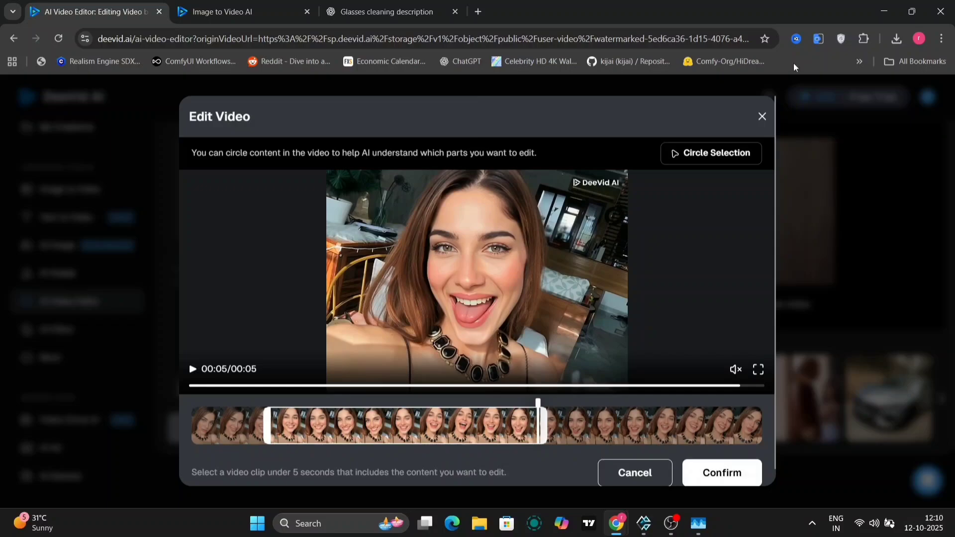
click(761, 118)
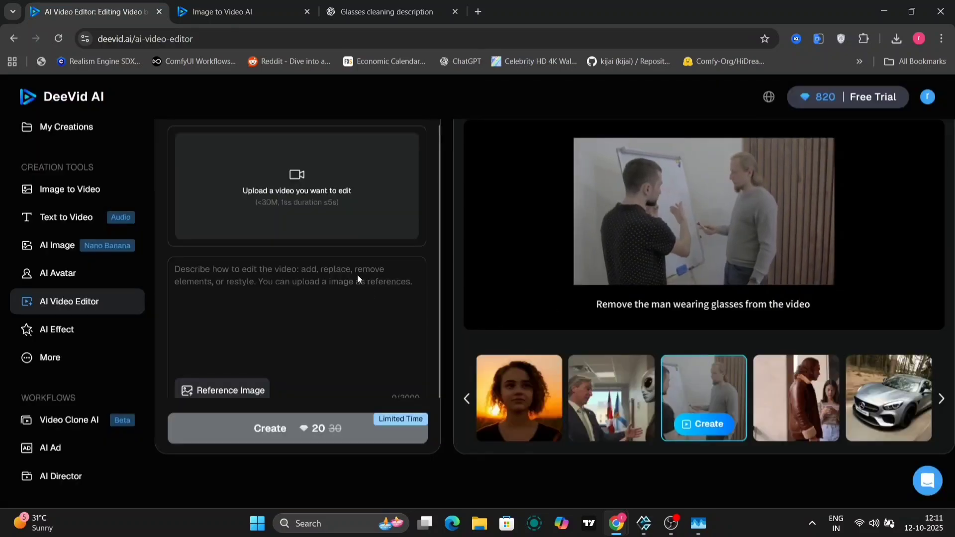
click(70, 199)
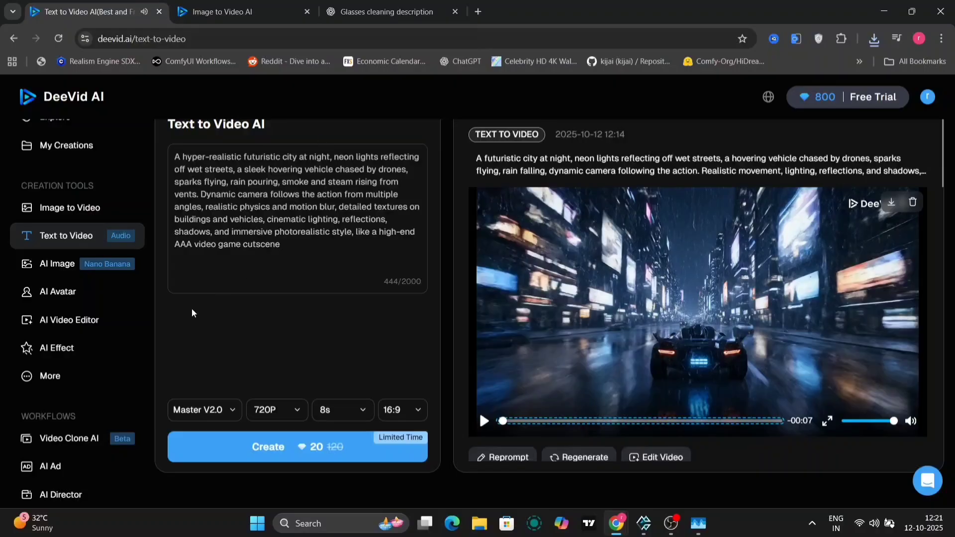
Keep the Master V2.0 model and play the futuristic city preview.
click(217, 411)
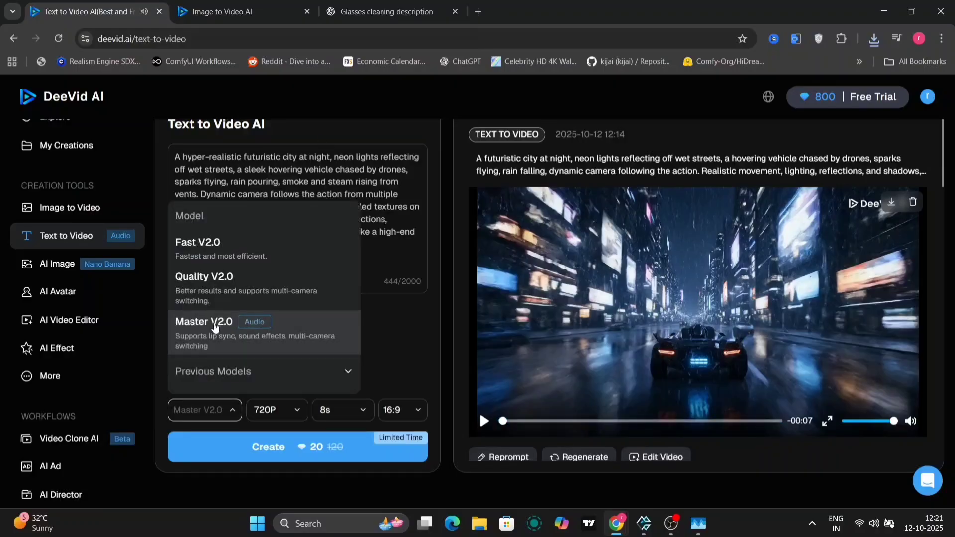
click(411, 330)
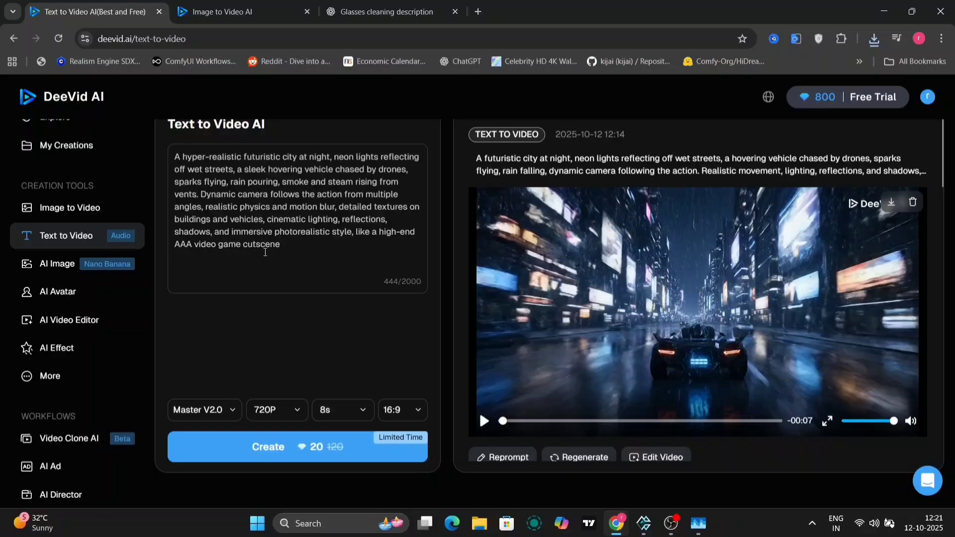
click(484, 421)
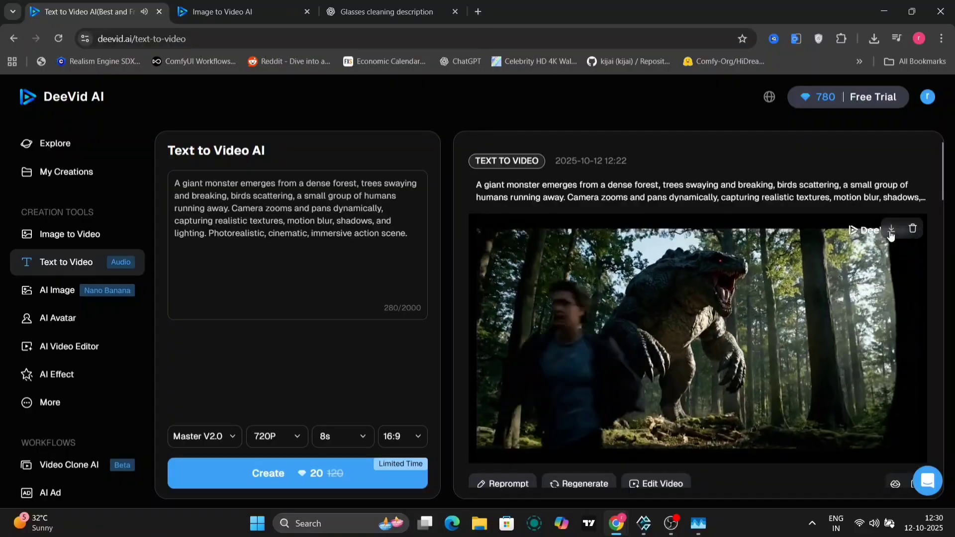
View the forest monster video full screen, close the battlefield video's details, and pause playback.
double_click(871, 298)
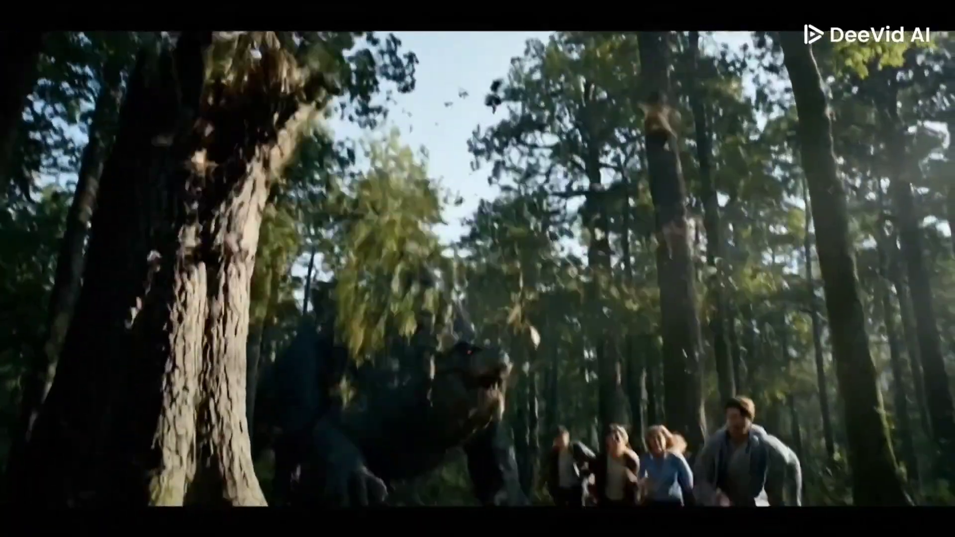
double_click(870, 321)
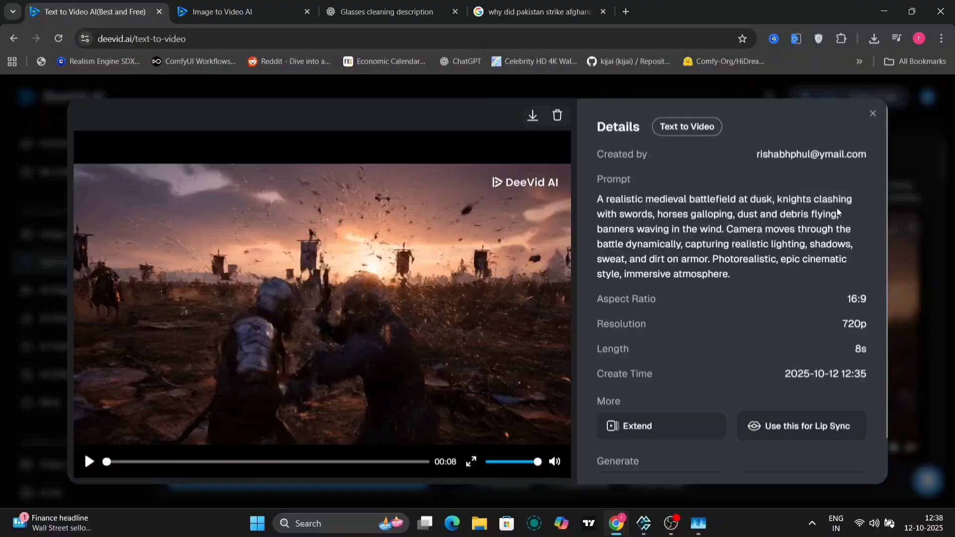
scroll(837, 208, down, 1)
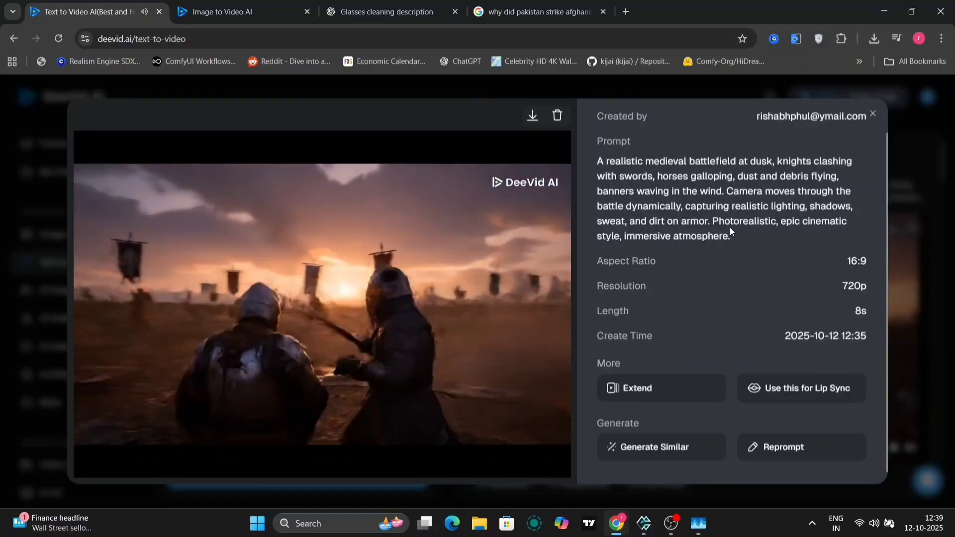
key(Escape)
click(490, 302)
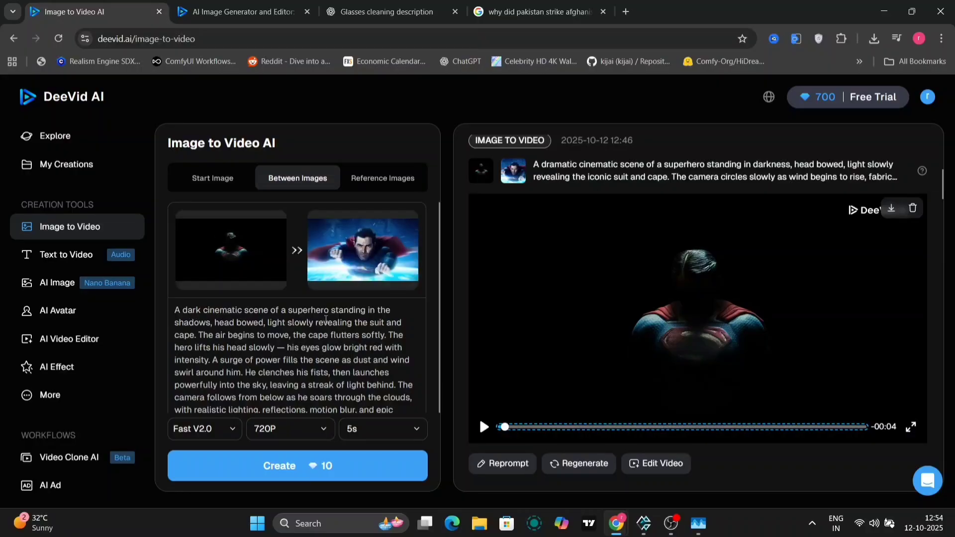
scroll(368, 350, down, 1)
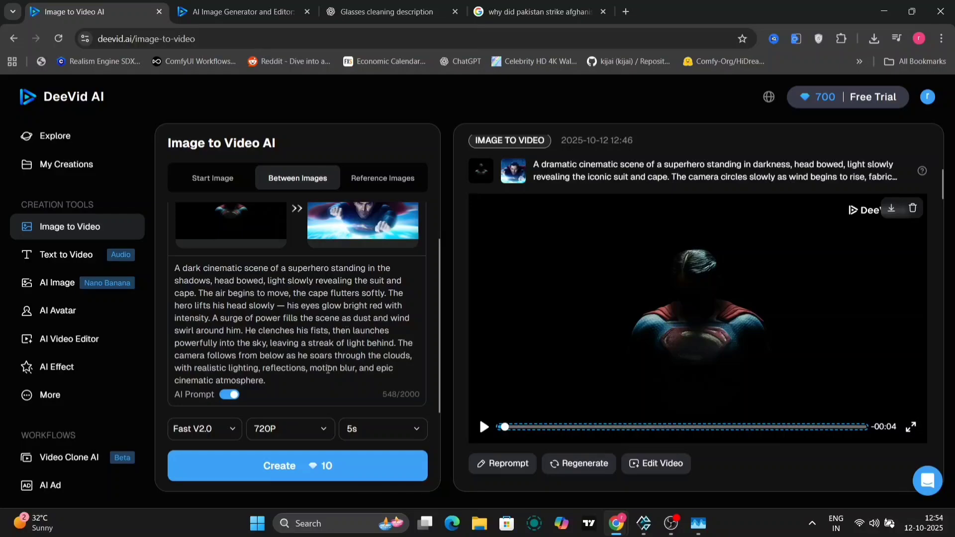
mouse_move(206, 399)
click(483, 428)
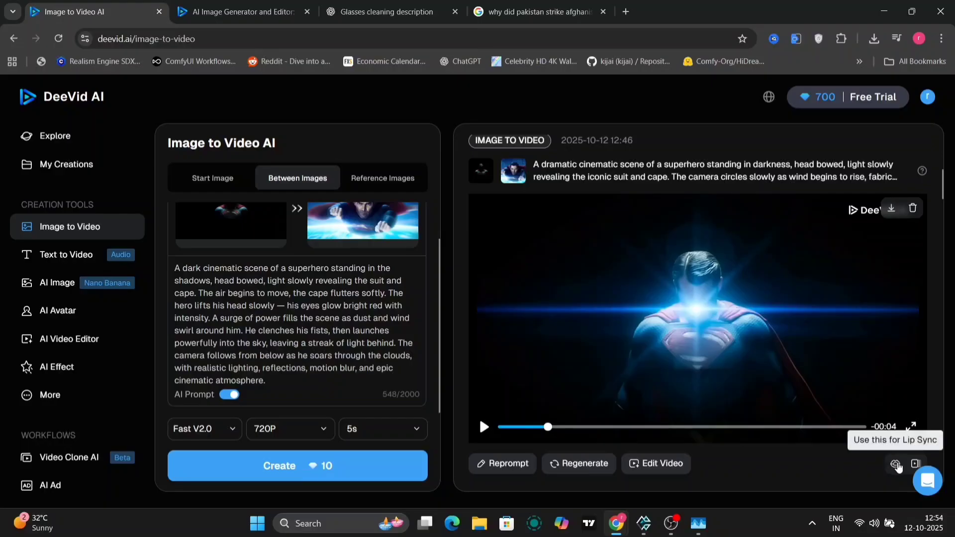
scroll(915, 465, down, 1)
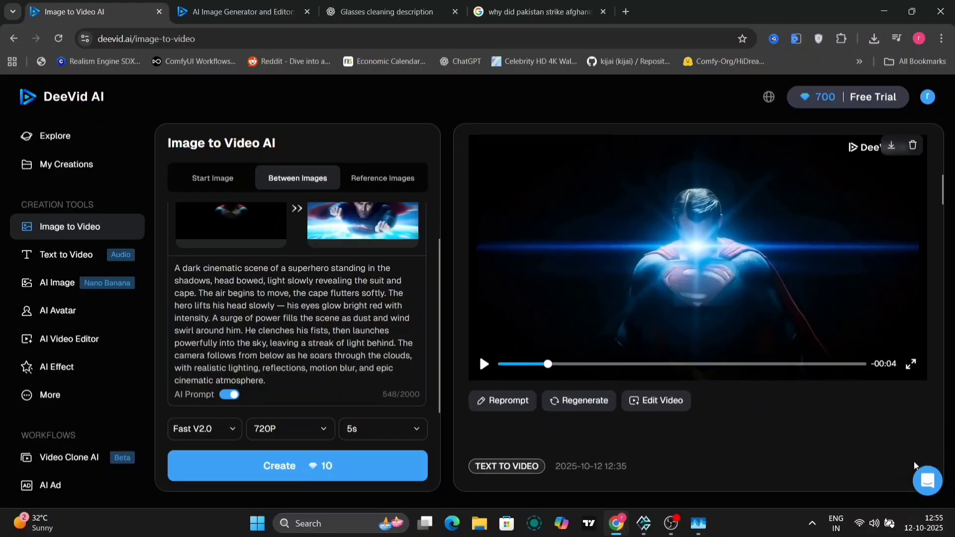
Extend the superhero clip and replay the extended result from the start.
click(916, 400)
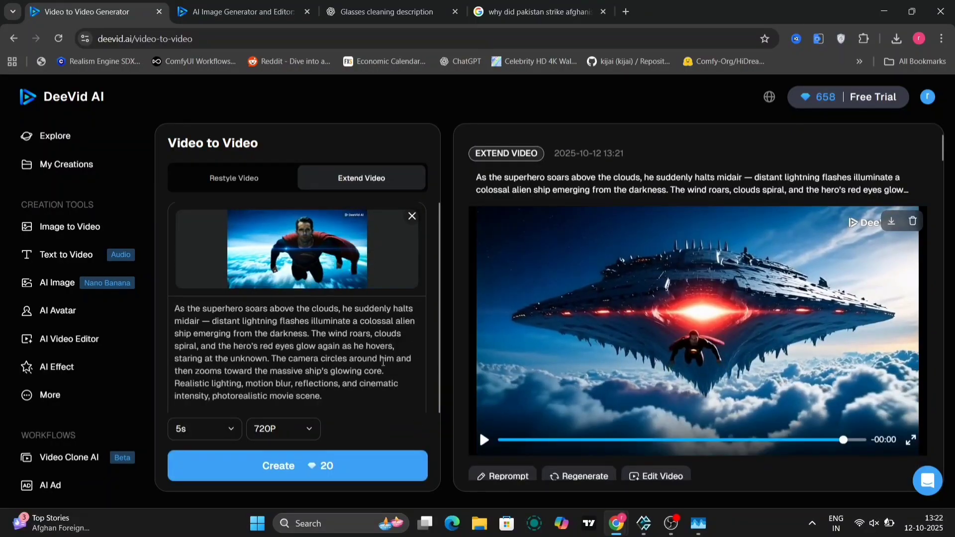
click(492, 440)
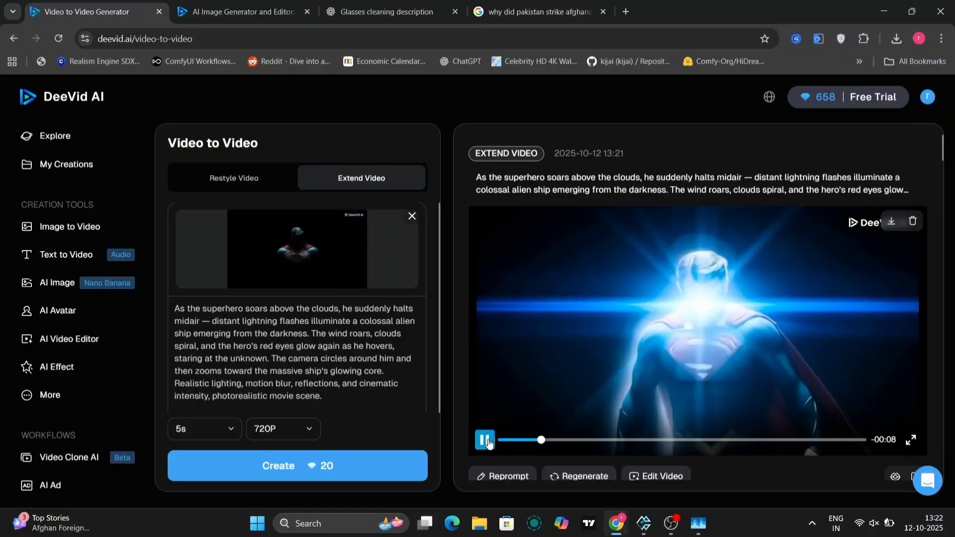
click(485, 440)
click(501, 440)
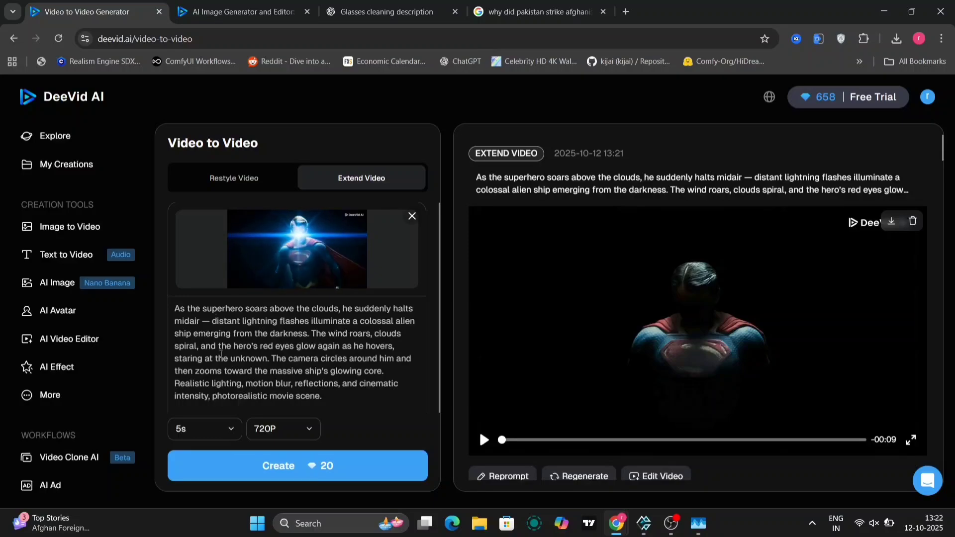
click(483, 441)
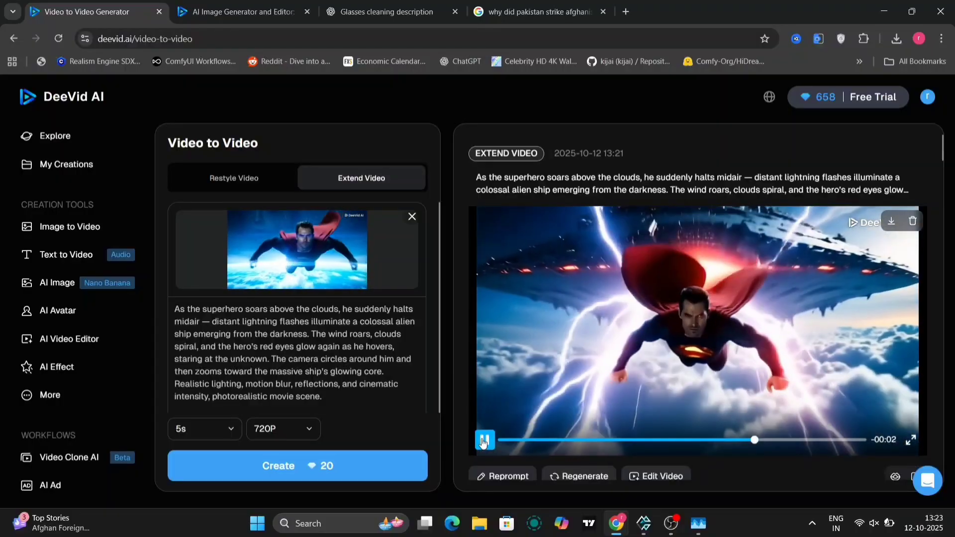
click(482, 441)
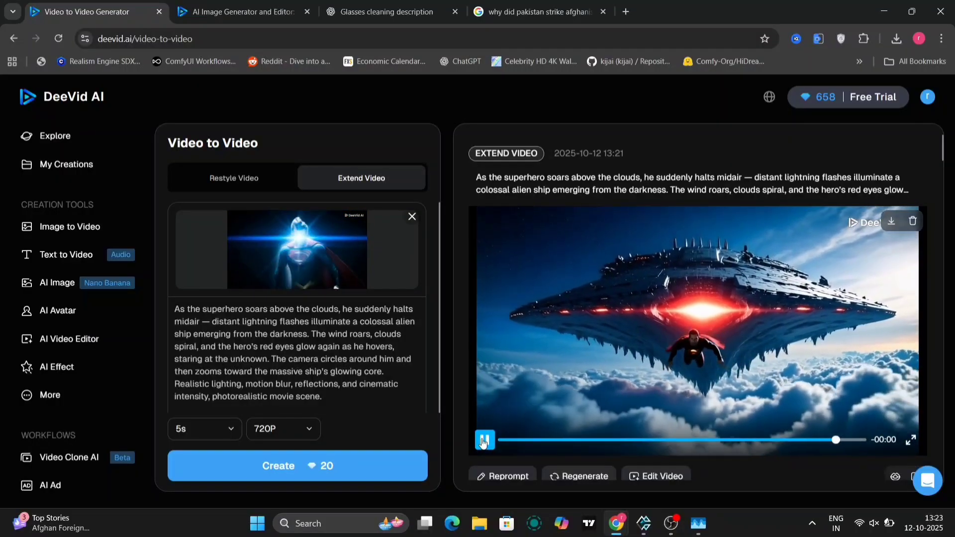
click(237, 178)
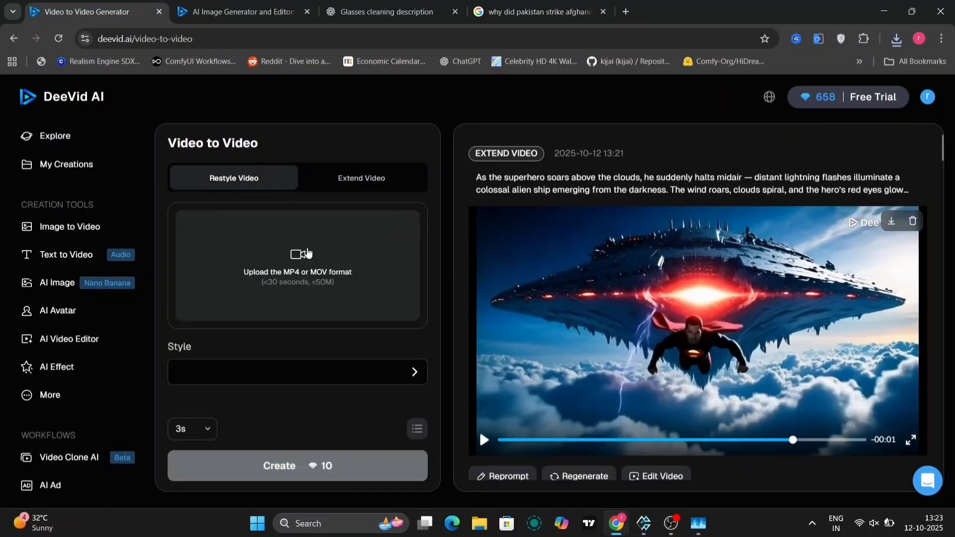
Play the 2.5D restyled selfie clip and reopen the style list.
scroll(316, 271, down, 3)
scroll(315, 270, up, 2)
click(350, 296)
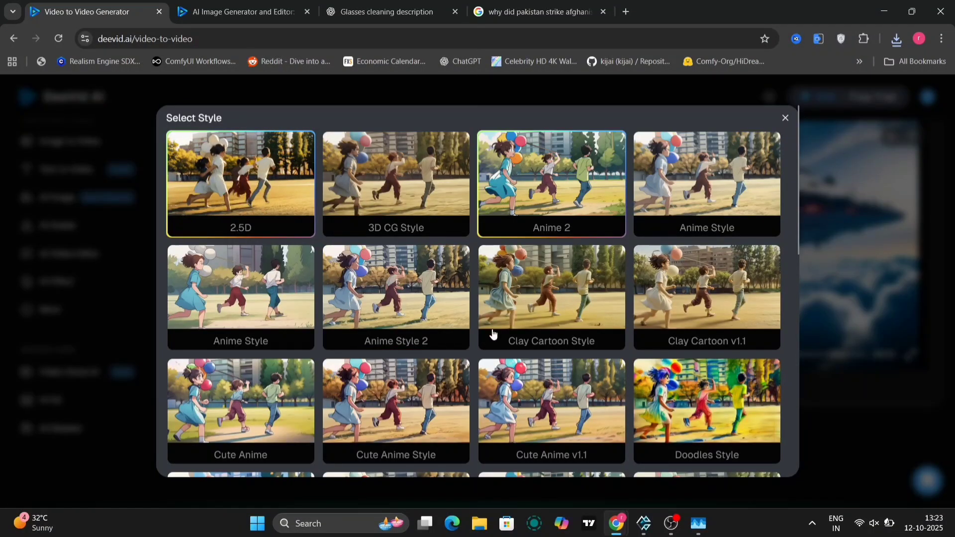
scroll(612, 401, down, 10)
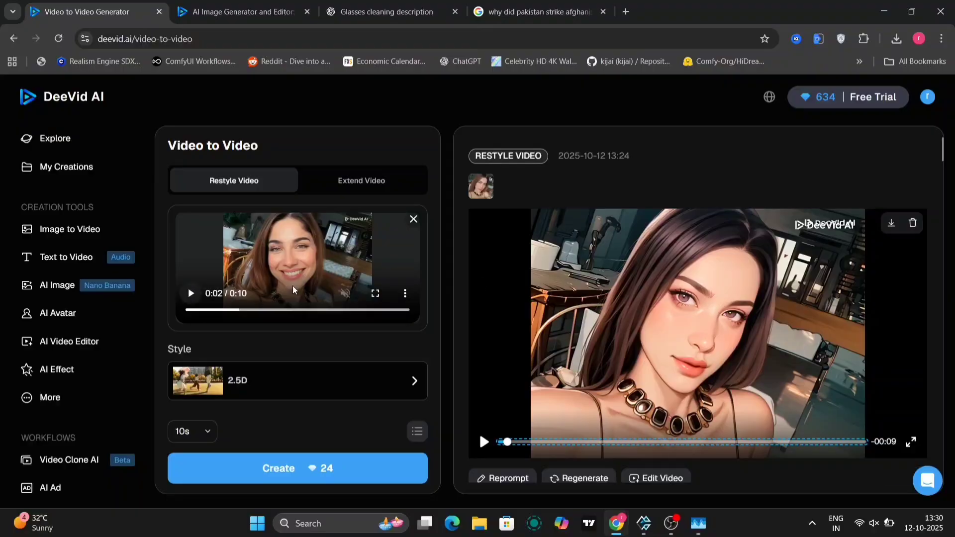
click(640, 326)
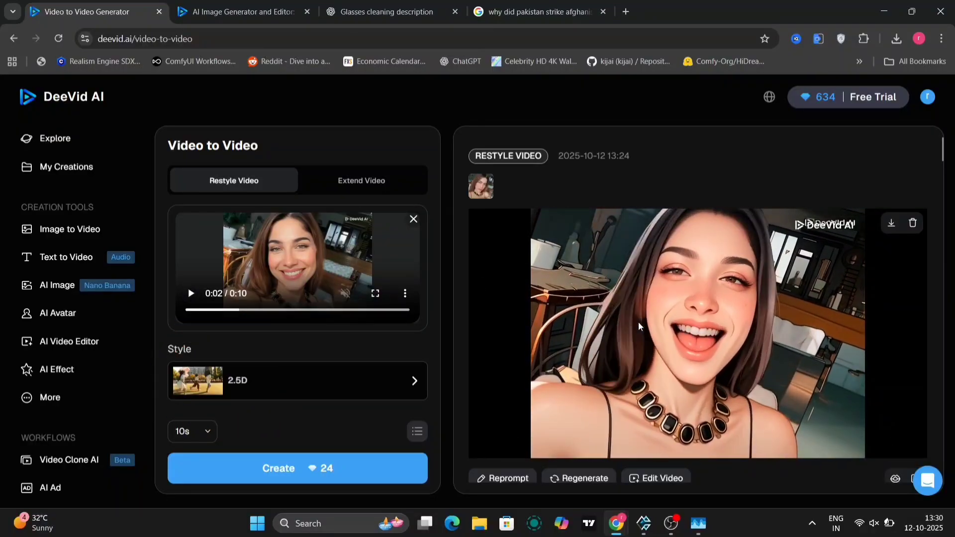
click(488, 448)
click(489, 451)
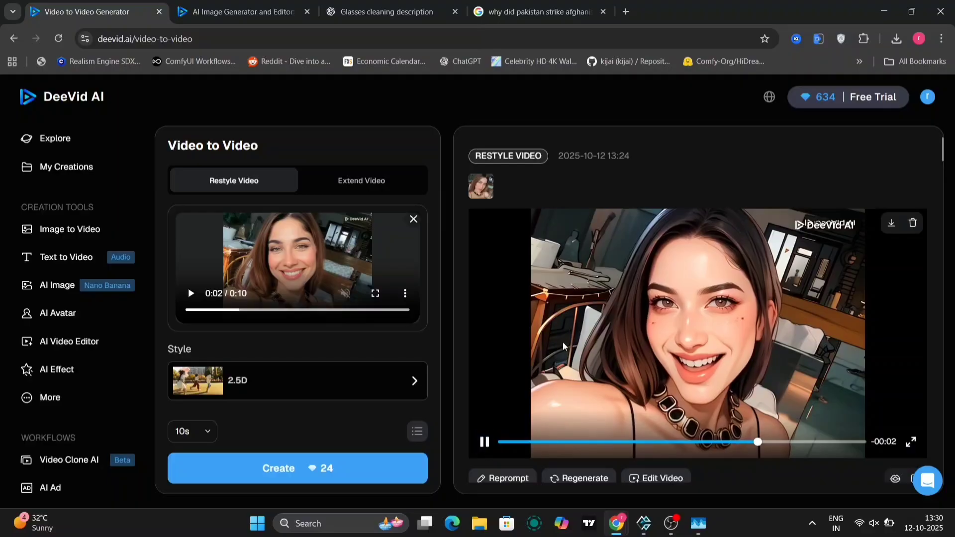
click(330, 388)
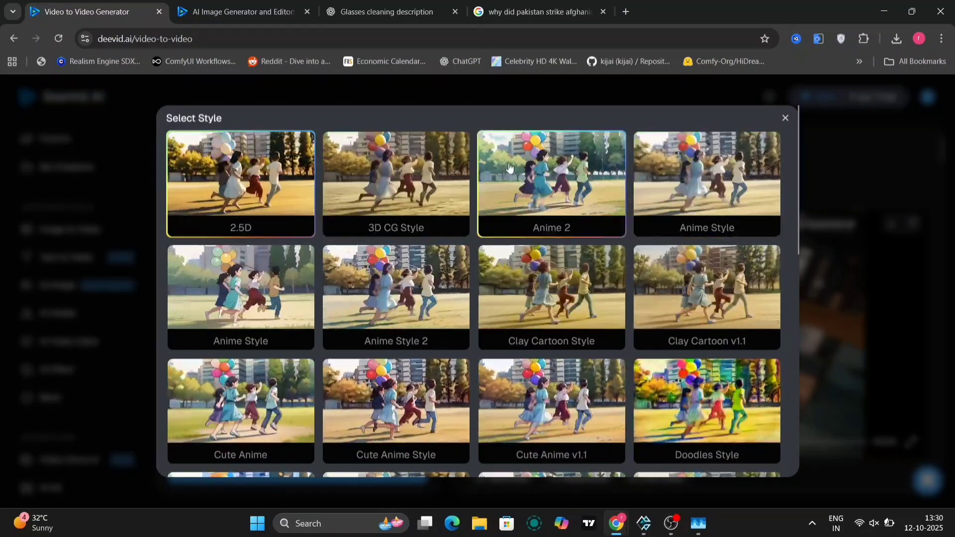
Restyle the selfie clip in 3D CG Style and play the result, skipping ahead.
click(431, 198)
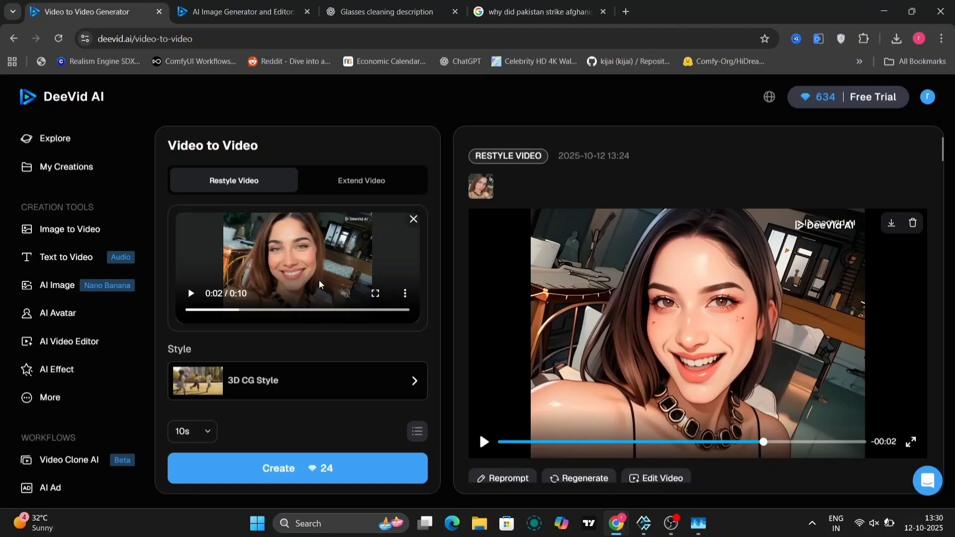
click(300, 470)
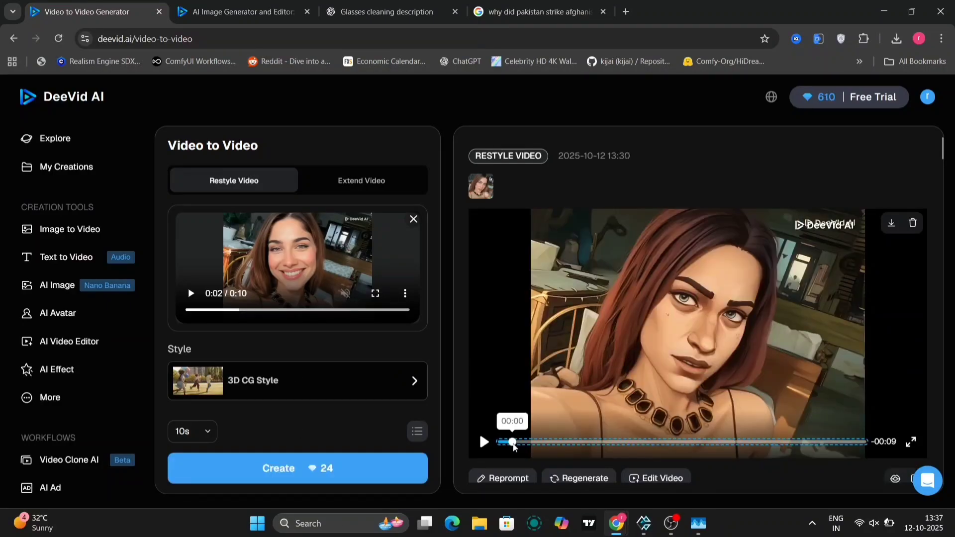
click(509, 444)
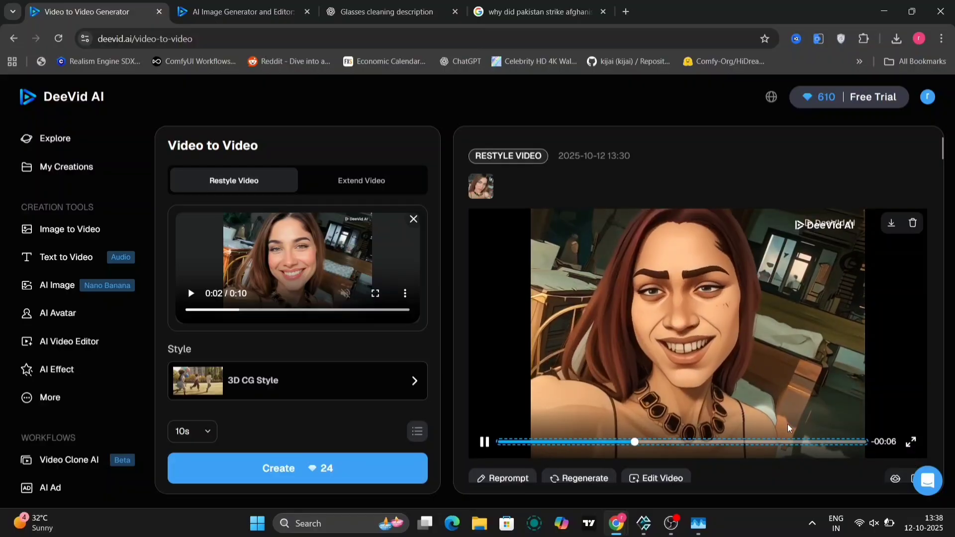
click(800, 442)
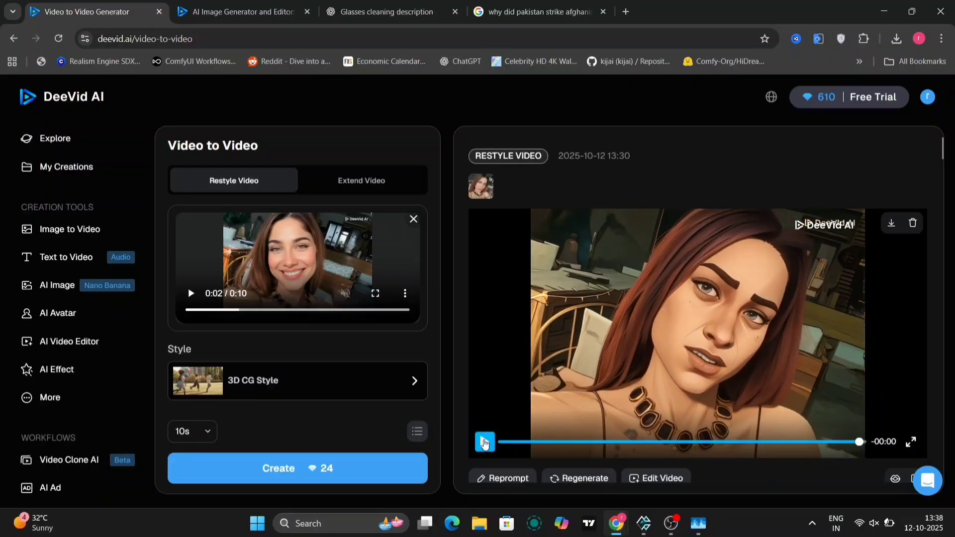
In the AI Image Generator, view the original yellow-dress photo maximized in Photos, then minimize it.
click(233, 11)
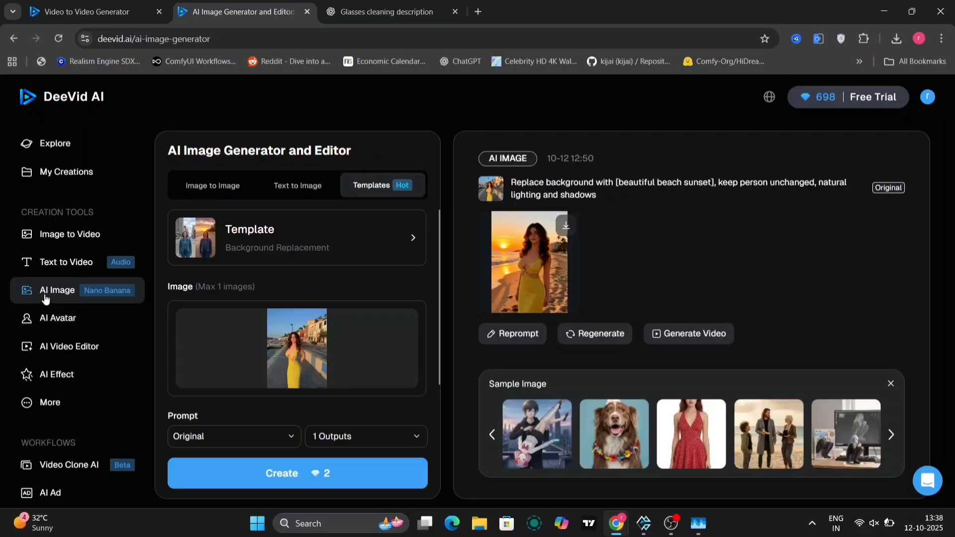
mouse_move(305, 364)
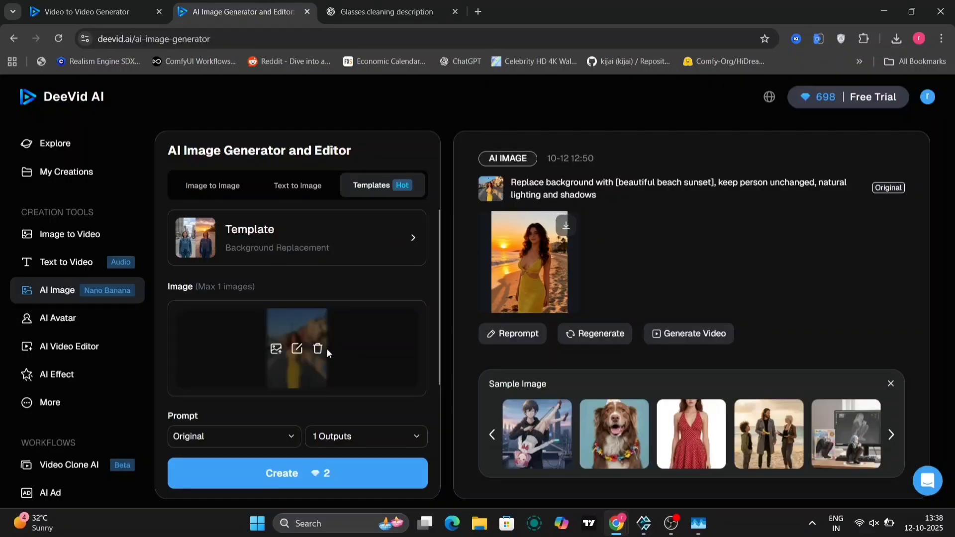
scroll(387, 359, down, 4)
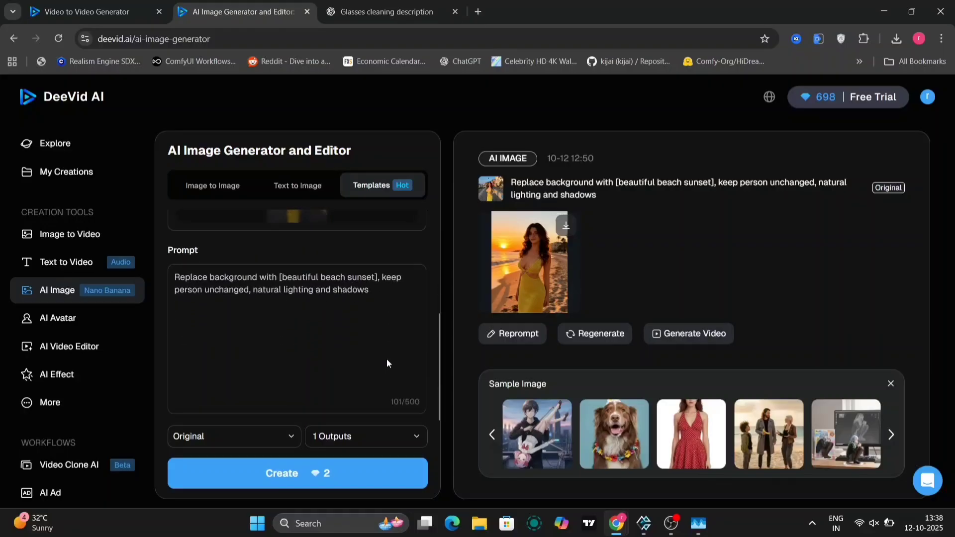
scroll(386, 360, up, 4)
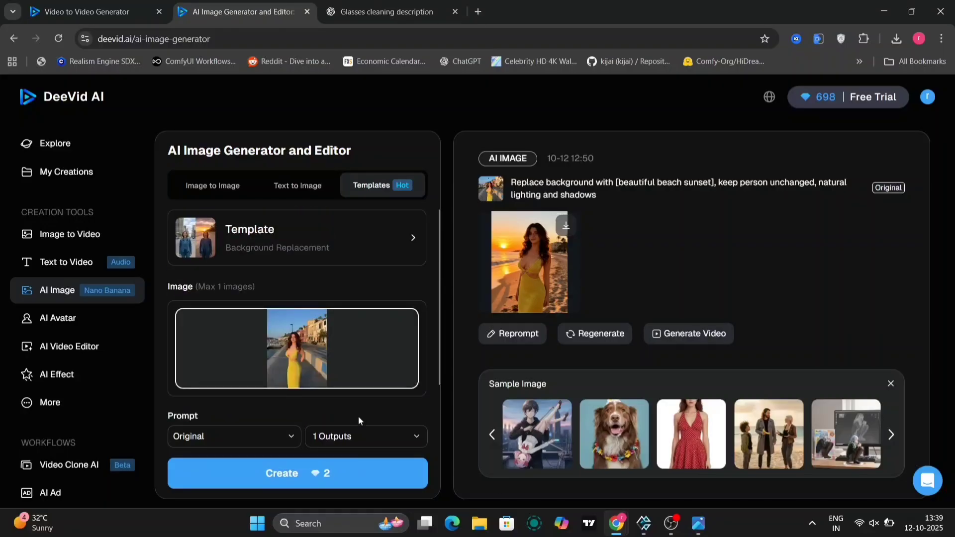
click(698, 523)
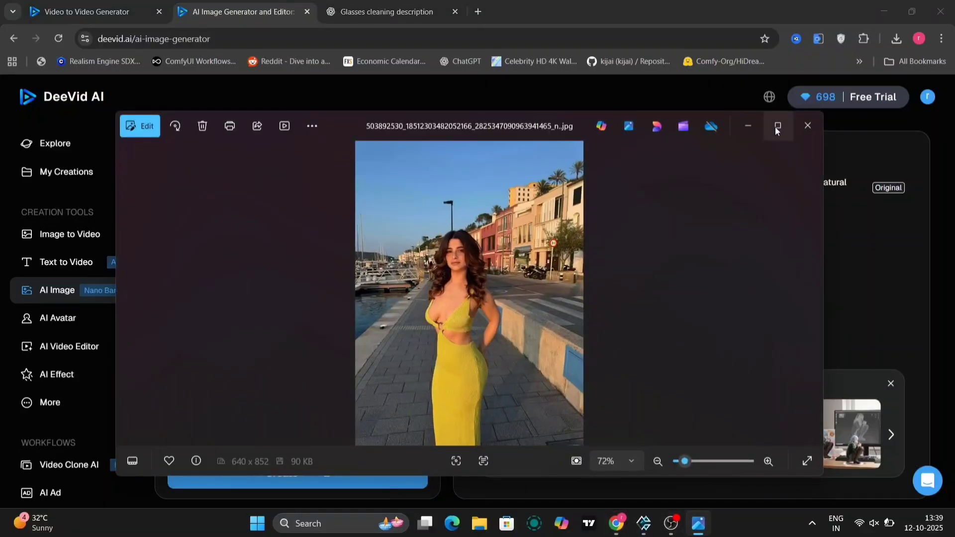
click(778, 126)
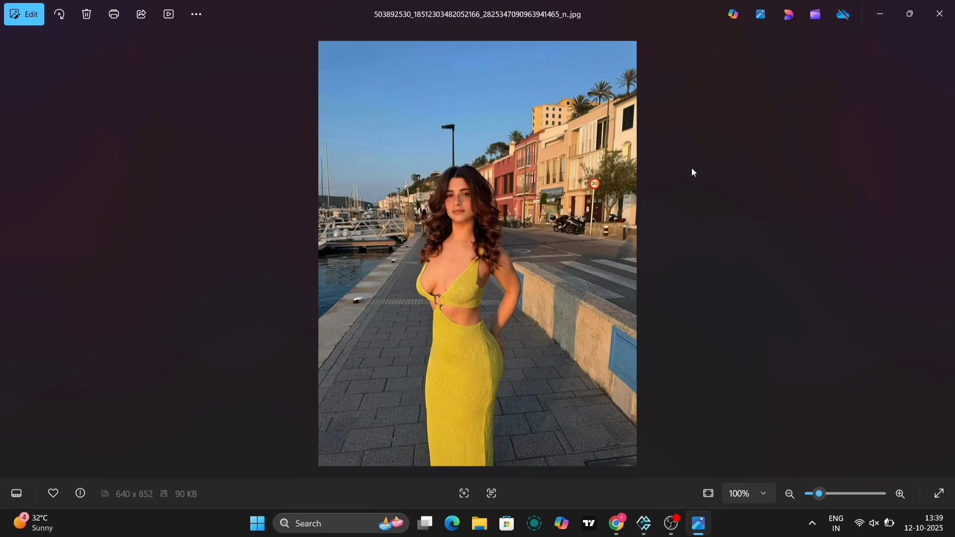
click(881, 9)
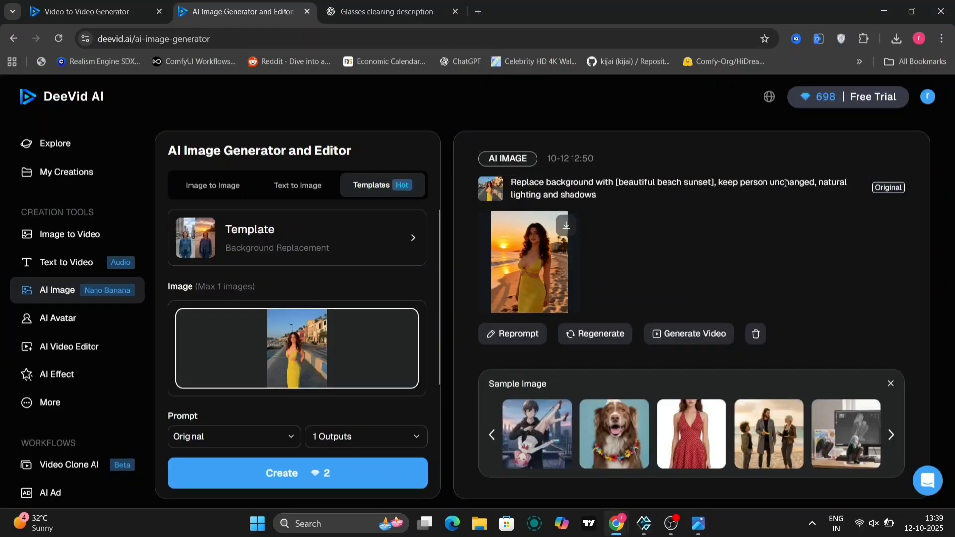
Review the beach-sunset image's details, then download the generated image.
click(534, 280)
scroll(331, 306, down, 3)
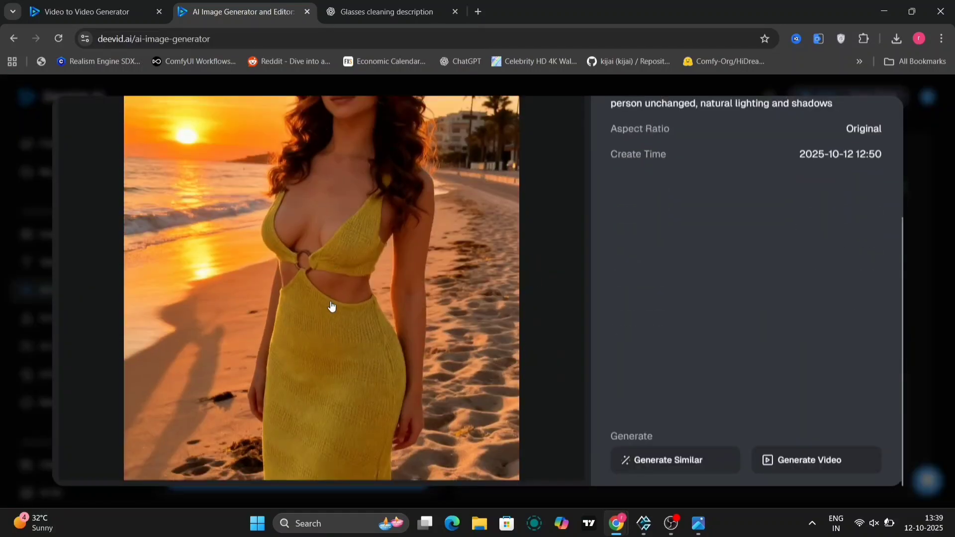
scroll(332, 307, up, 1)
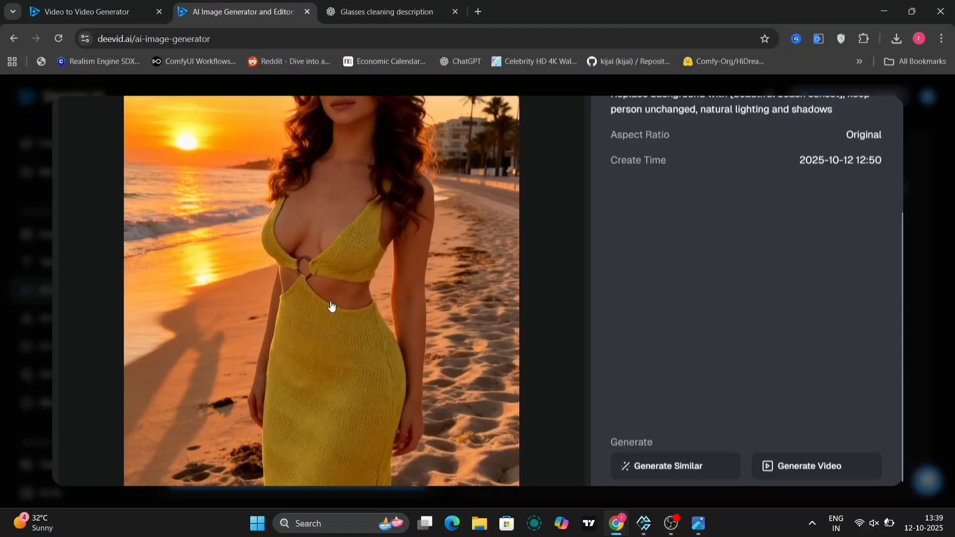
scroll(331, 306, up, 3)
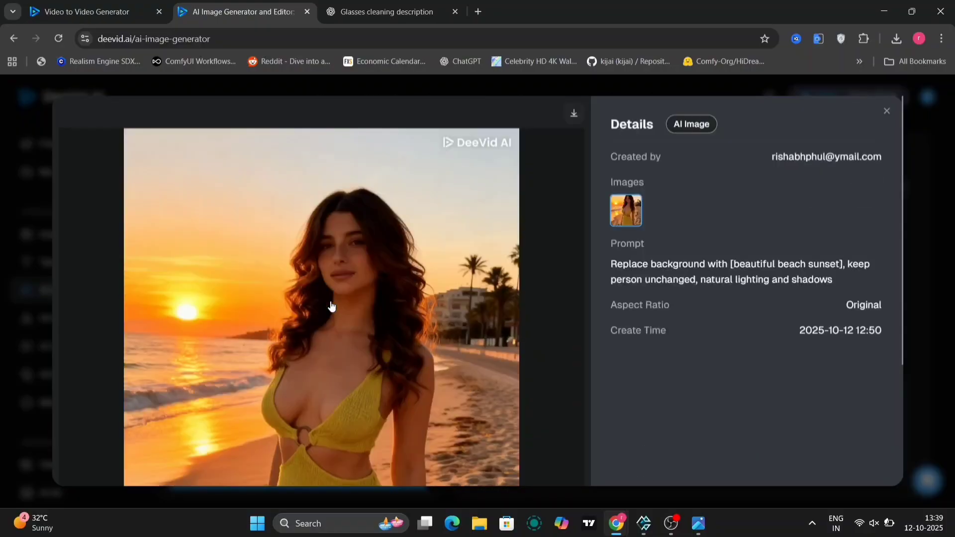
click(887, 112)
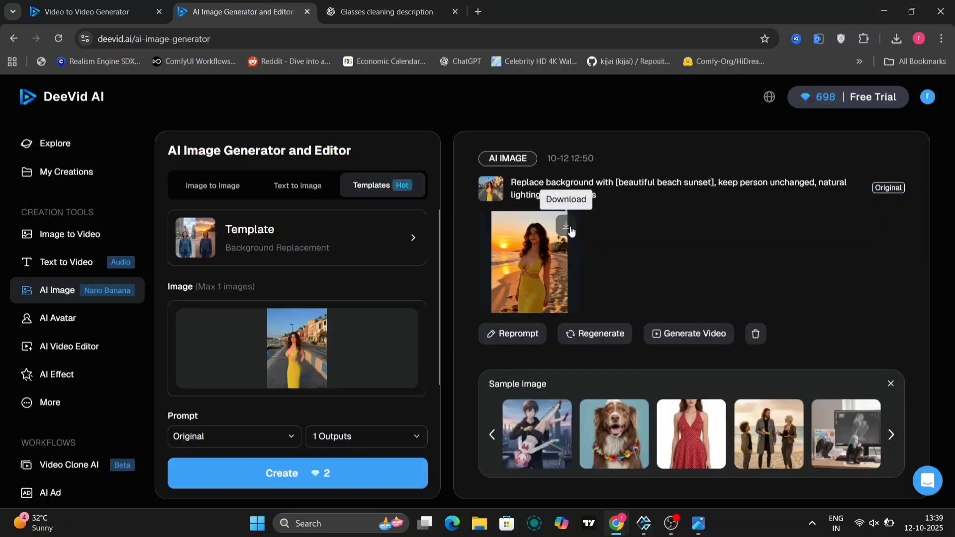
click(566, 227)
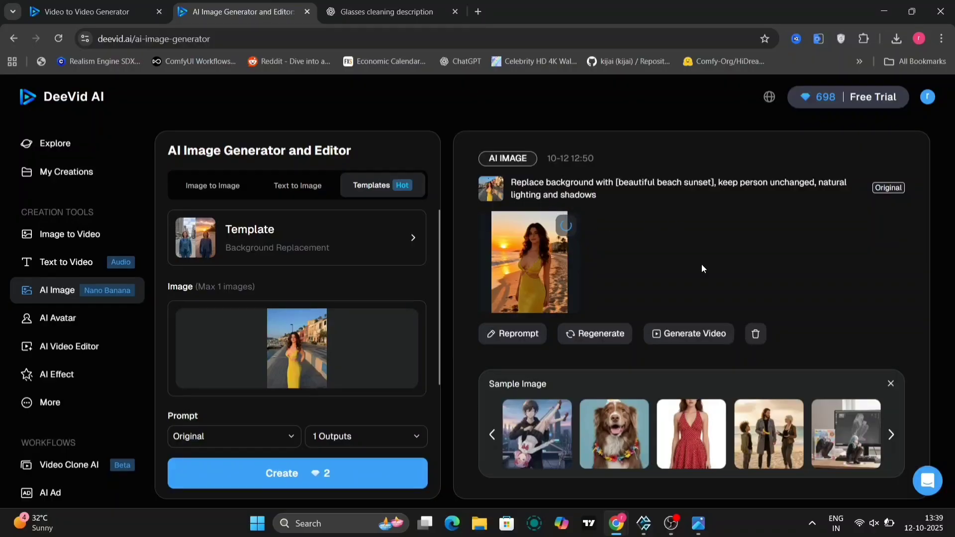
Generate a 5s 720p start-image video of the woman smiling with a peace sign, then play it.
click(699, 334)
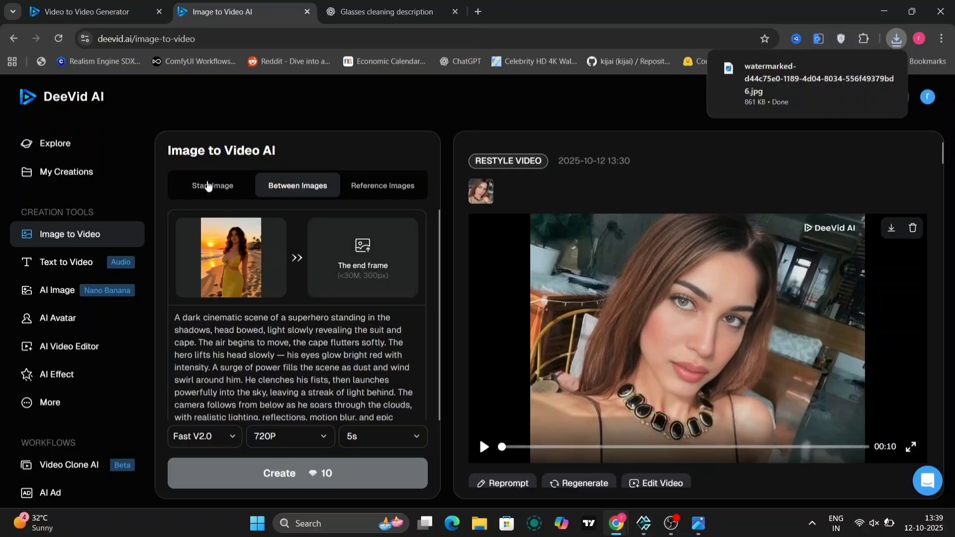
click(226, 184)
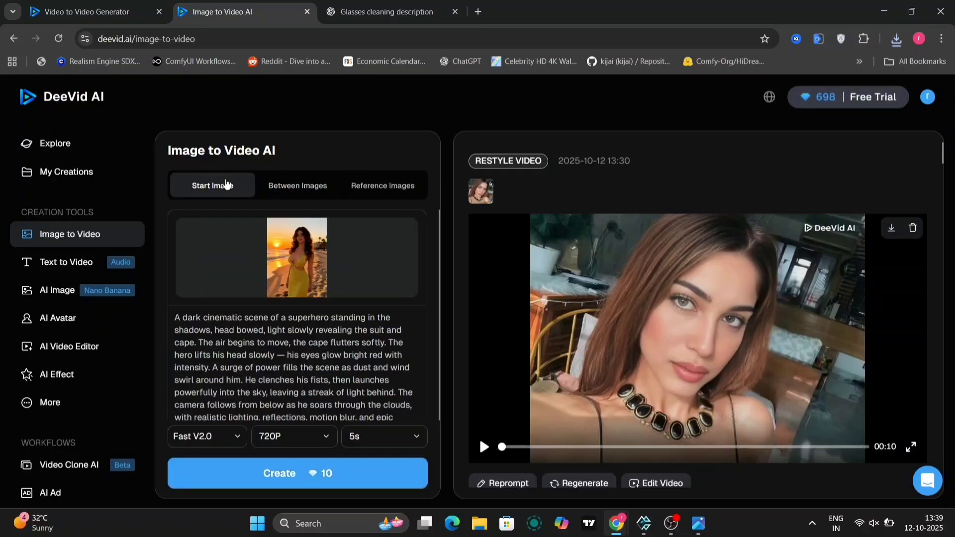
scroll(418, 348, down, 1)
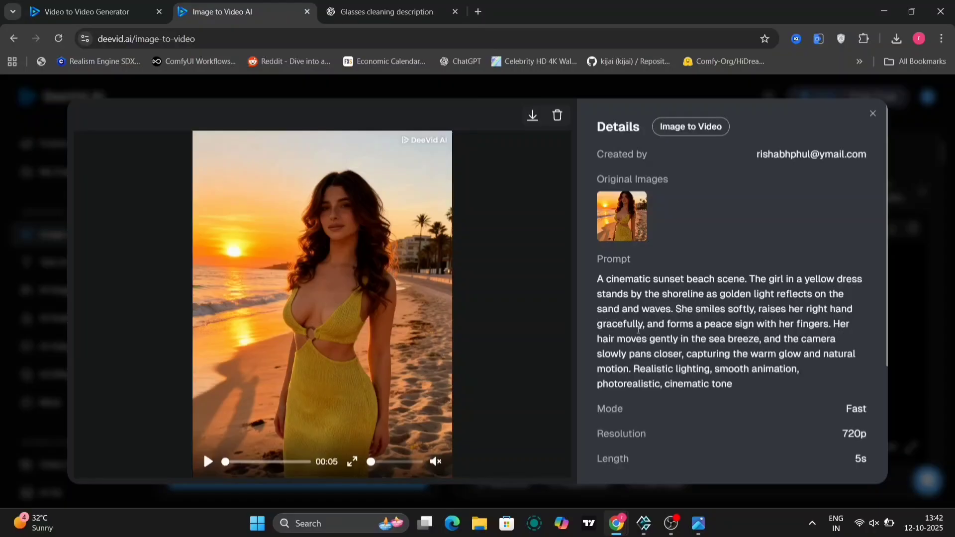
click(209, 459)
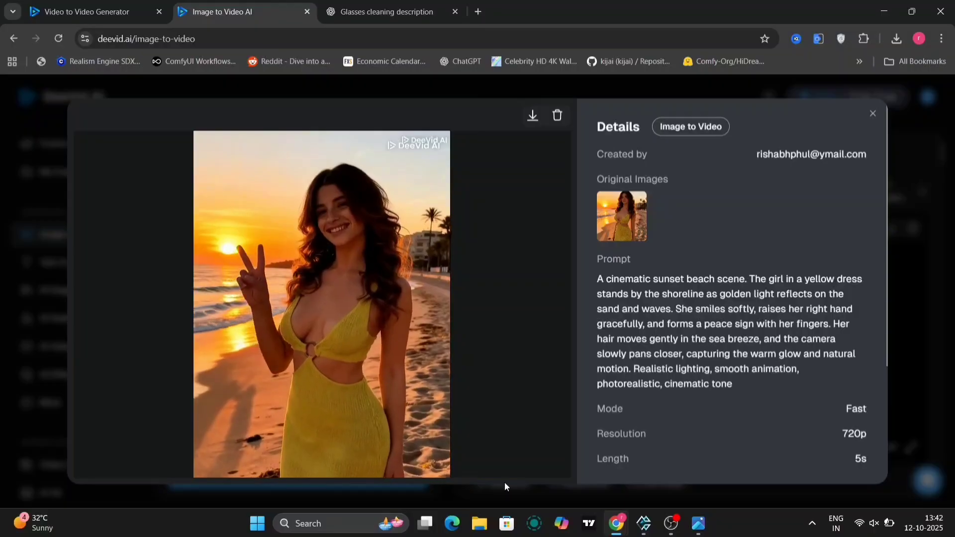
click(504, 483)
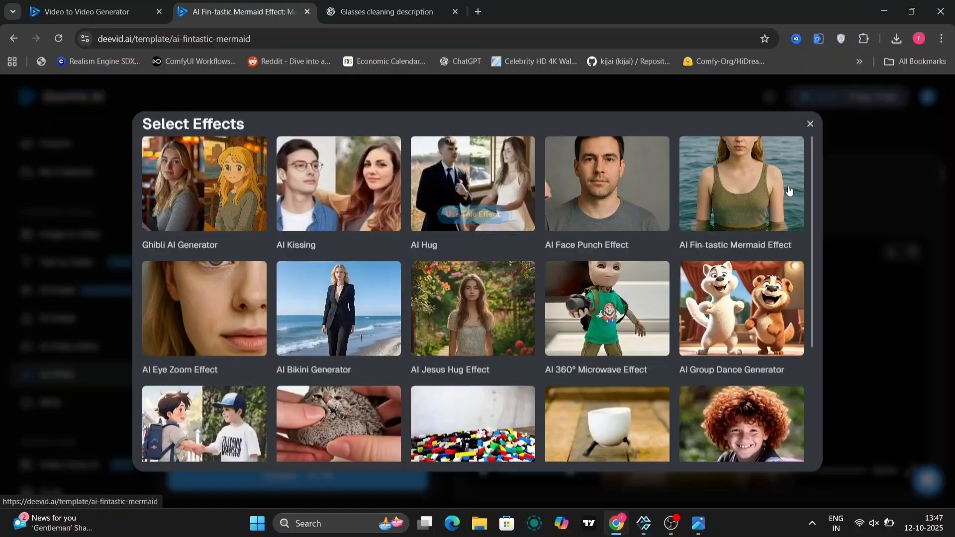
Browse the Select Effects templates from the Fin-tastic Mermaid page, then close the gallery.
scroll(597, 348, down, 3)
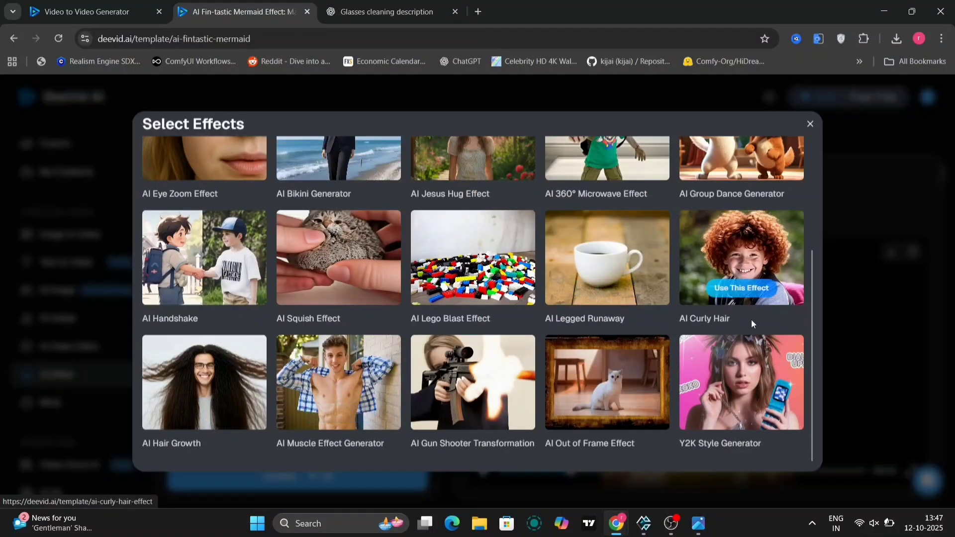
scroll(627, 242, up, 3)
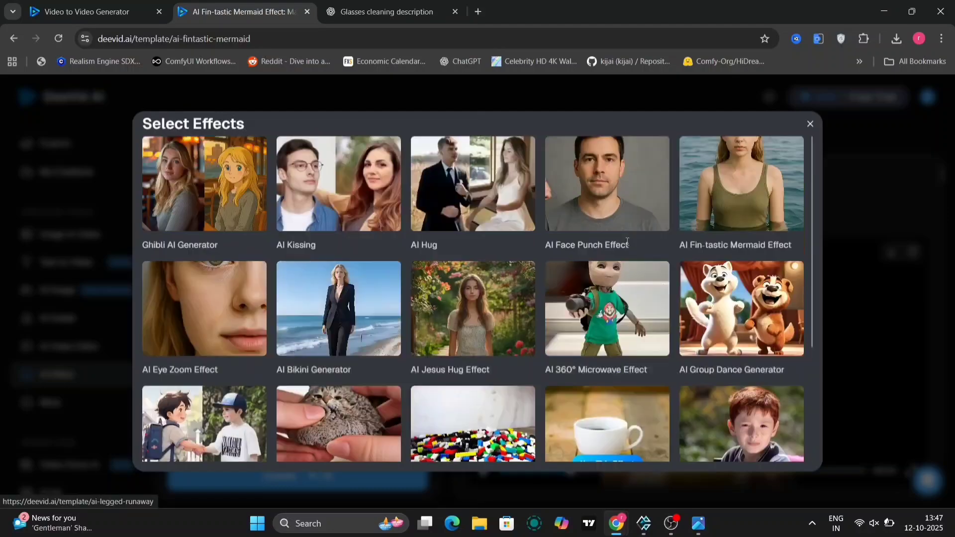
click(860, 212)
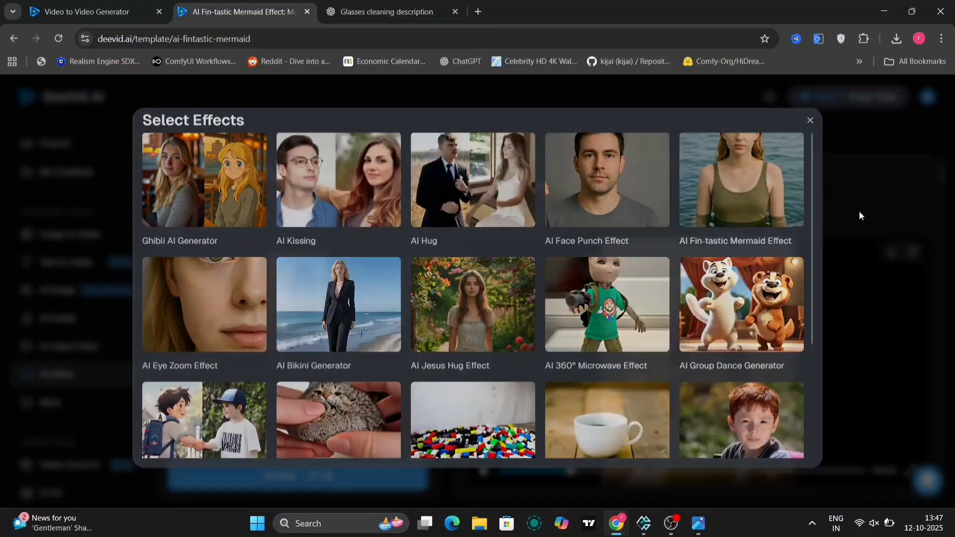